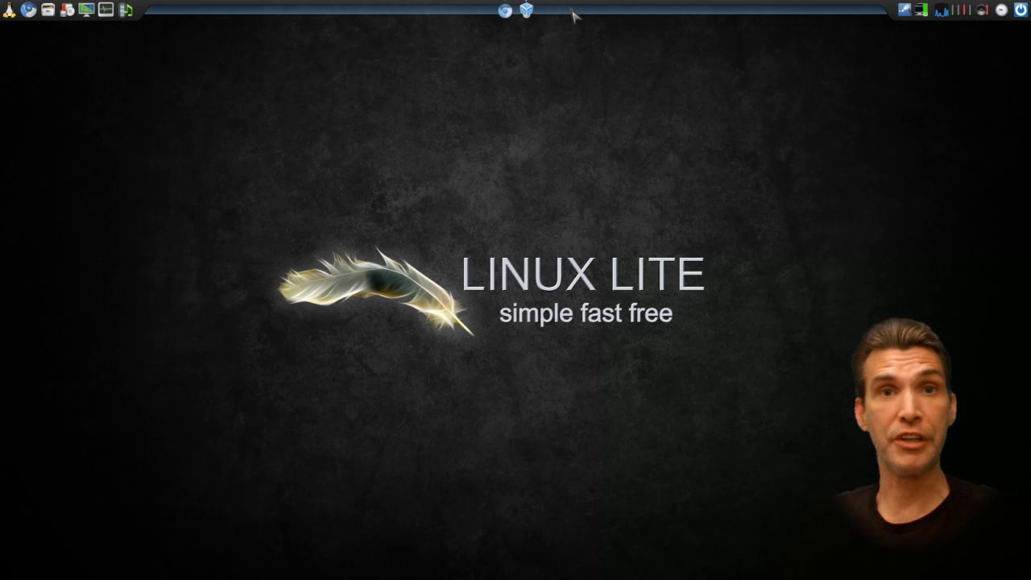
Step: View the Hybryde website in Chromium, then switch to the VirtualBox virtual machine running Hybryde Fusion 13.04
{"action": "left_click", "coordinate": [505, 11]}
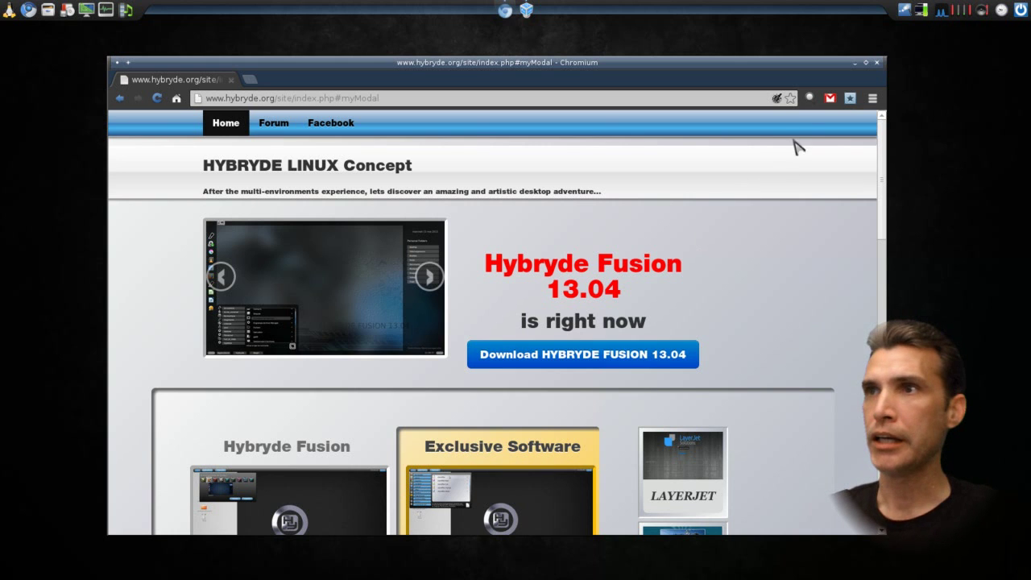
{"action": "left_click", "coordinate": [855, 63]}
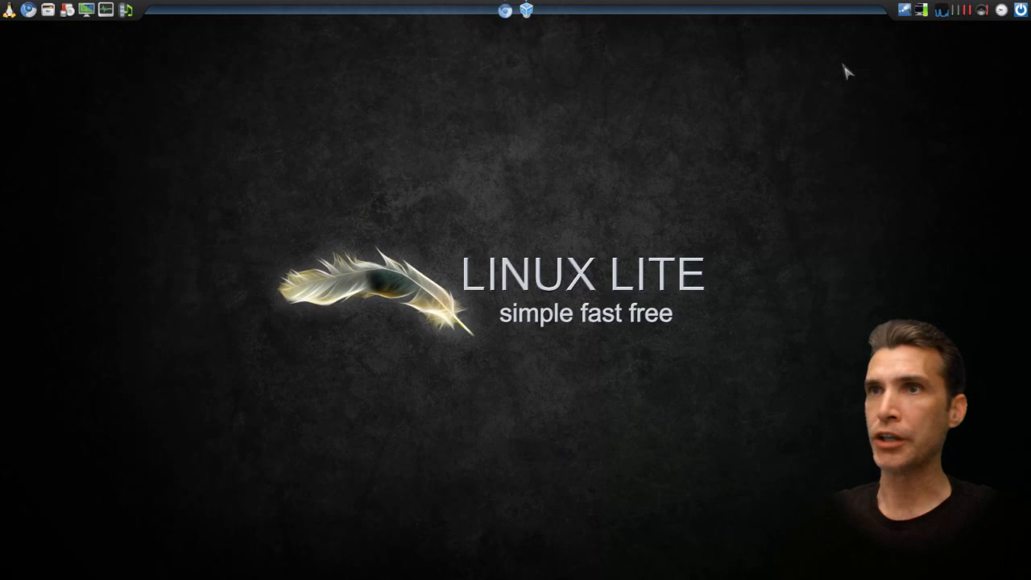
{"action": "left_click", "coordinate": [528, 11]}
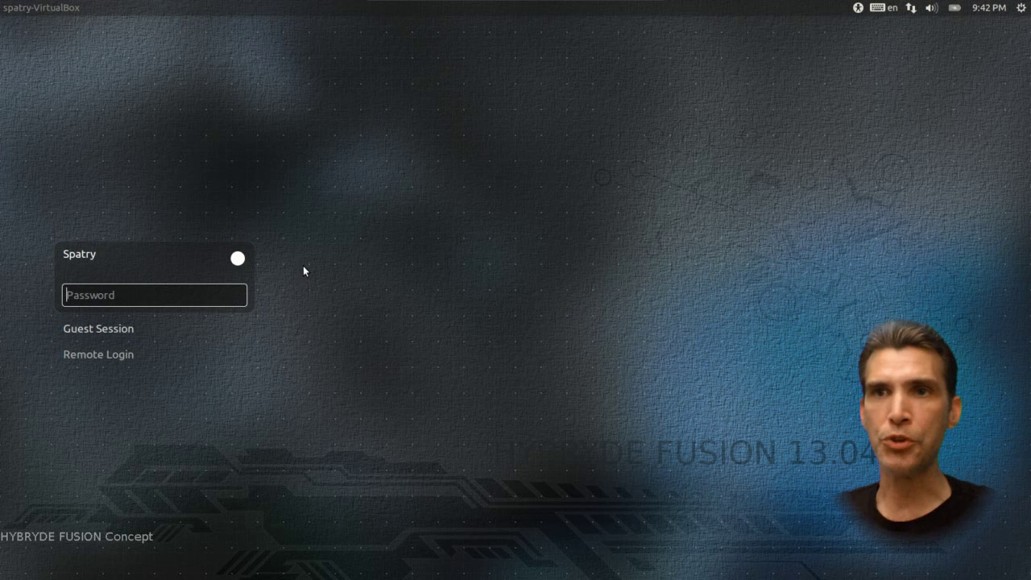
Step: Choose the HY-D-V1 (Default) desktop environment and log in with the account password
{"action": "left_click", "coordinate": [238, 258]}
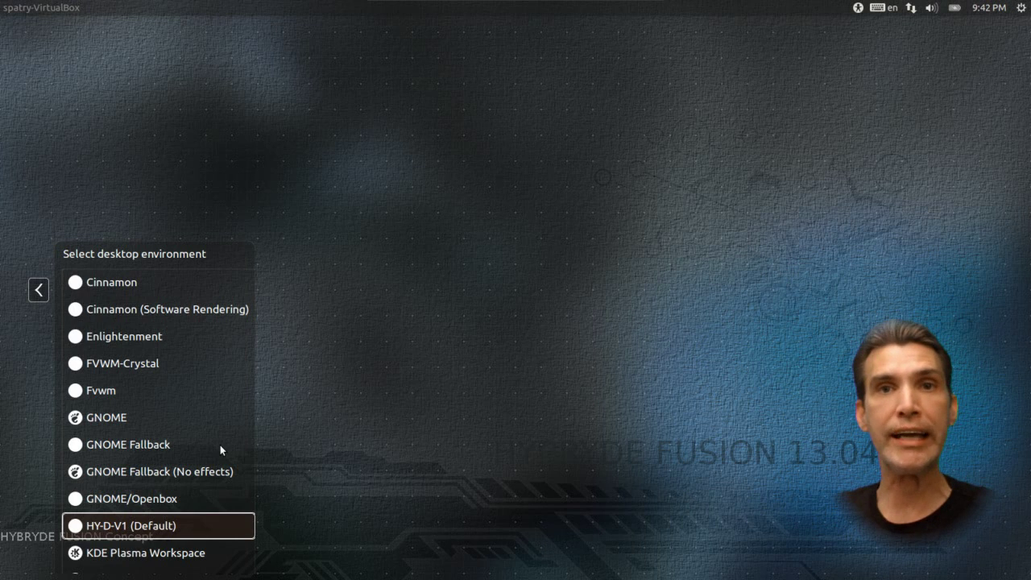
{"action": "left_click", "coordinate": [176, 529]}
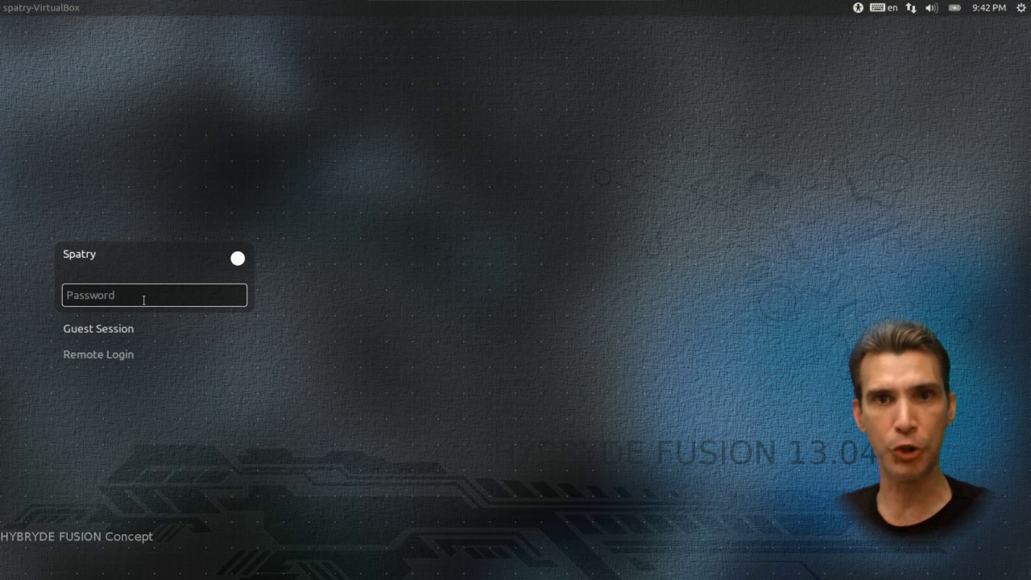
{"action": "type", "text": "*******"}
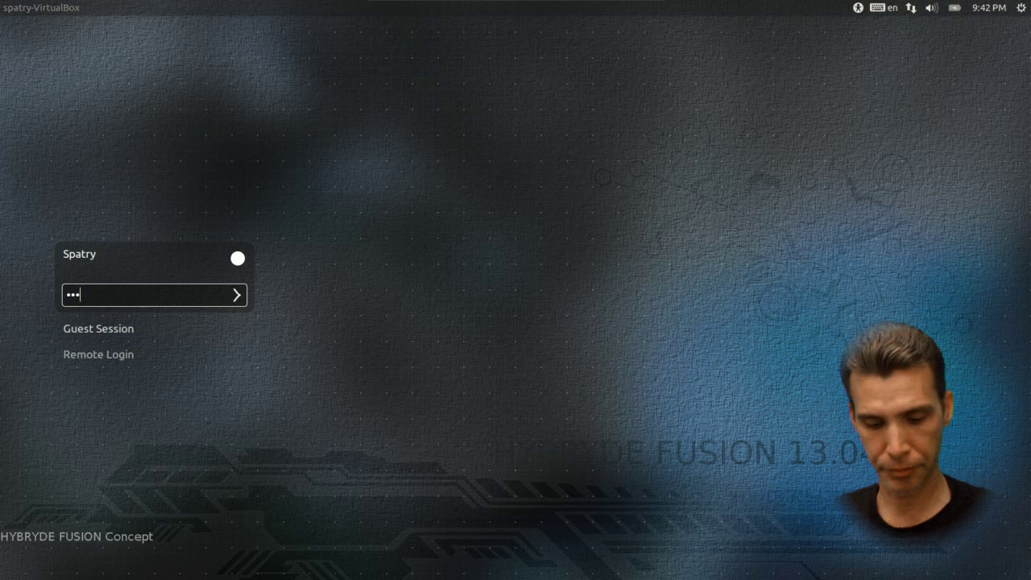
{"action": "key", "text": "Return"}
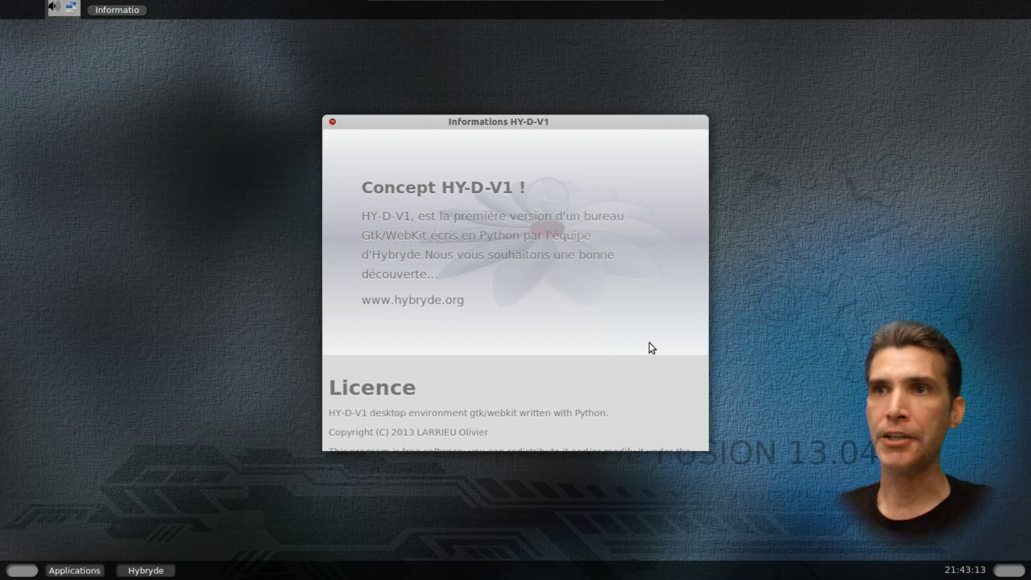
Step: Read through the Informations HY-D-V1 welcome window, from the licence to the contribution section
{"action": "scroll", "coordinate": [633, 337], "scroll_direction": "down", "scroll_amount": 5}
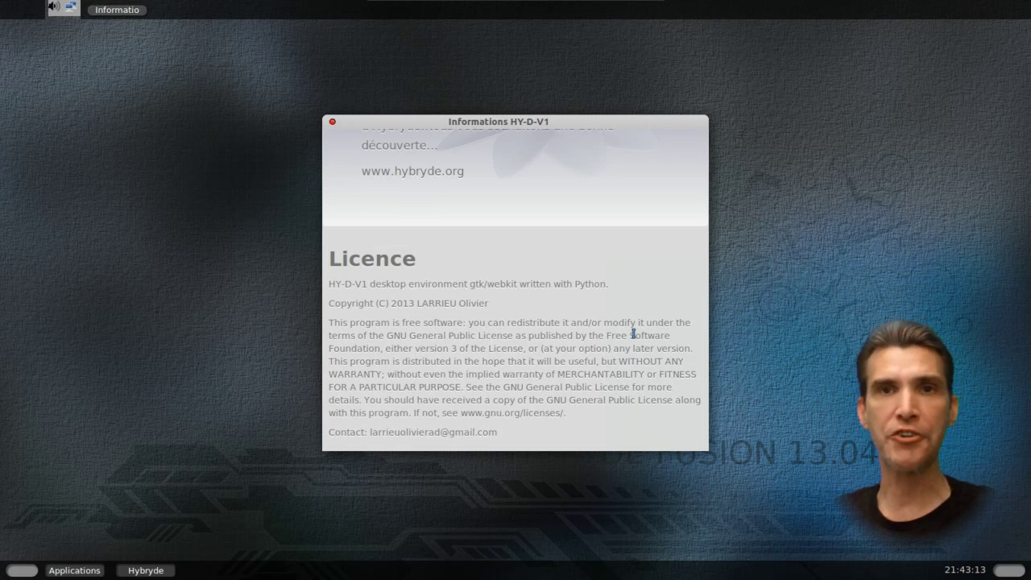
{"action": "scroll", "coordinate": [633, 333], "scroll_direction": "down", "scroll_amount": 15}
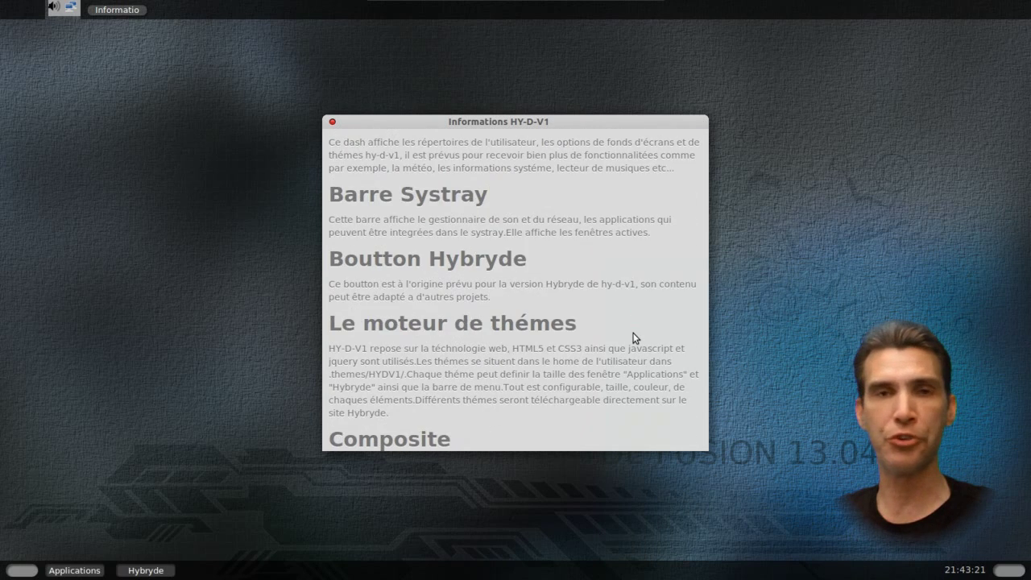
{"action": "scroll", "coordinate": [633, 337], "scroll_direction": "down", "scroll_amount": 10}
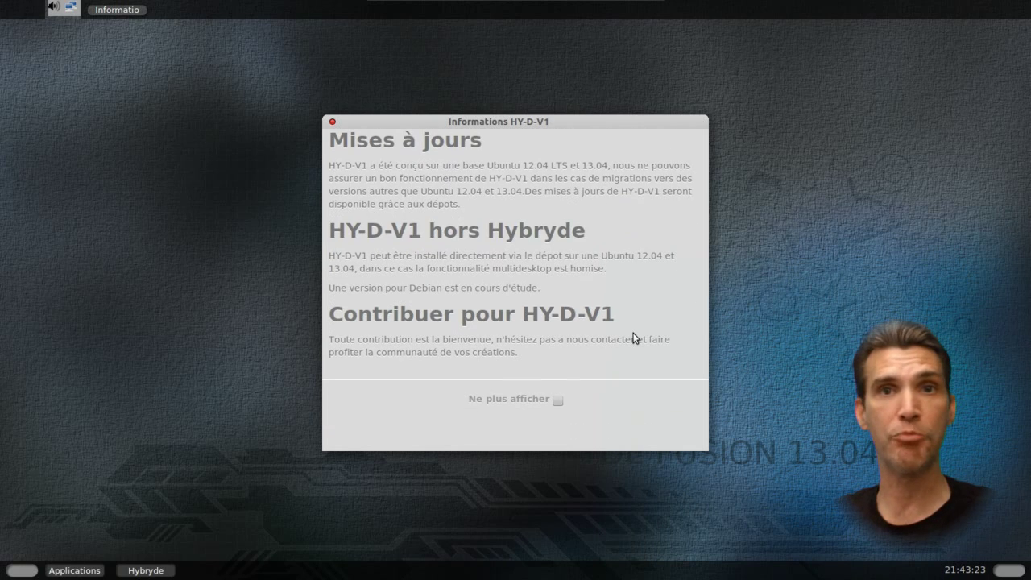
{"action": "scroll", "coordinate": [634, 336], "scroll_direction": "up", "scroll_amount": 10}
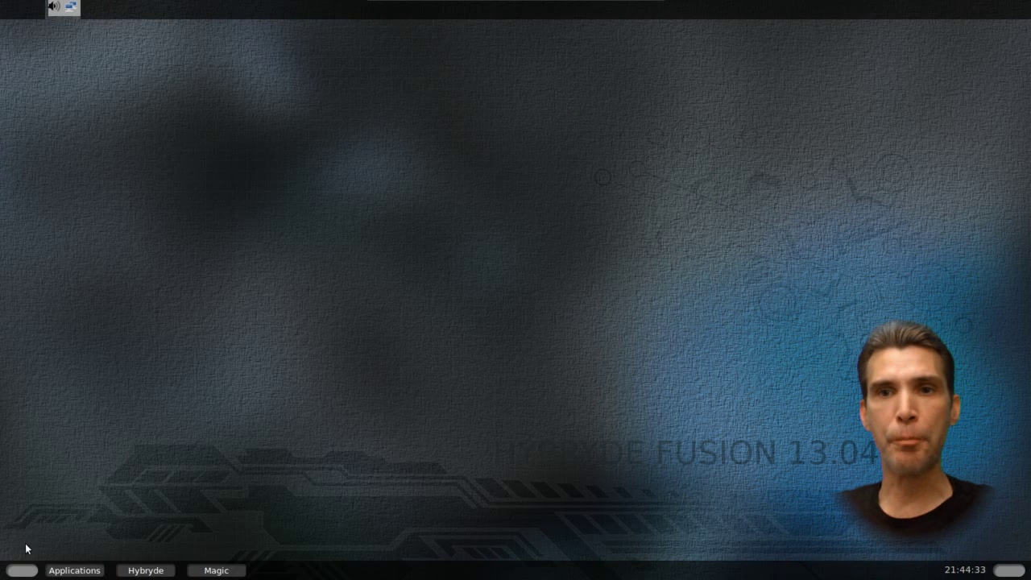
Step: Show the side launcher dock and add About Xfce to it from the Accessories applications
{"action": "left_click", "coordinate": [20, 572]}
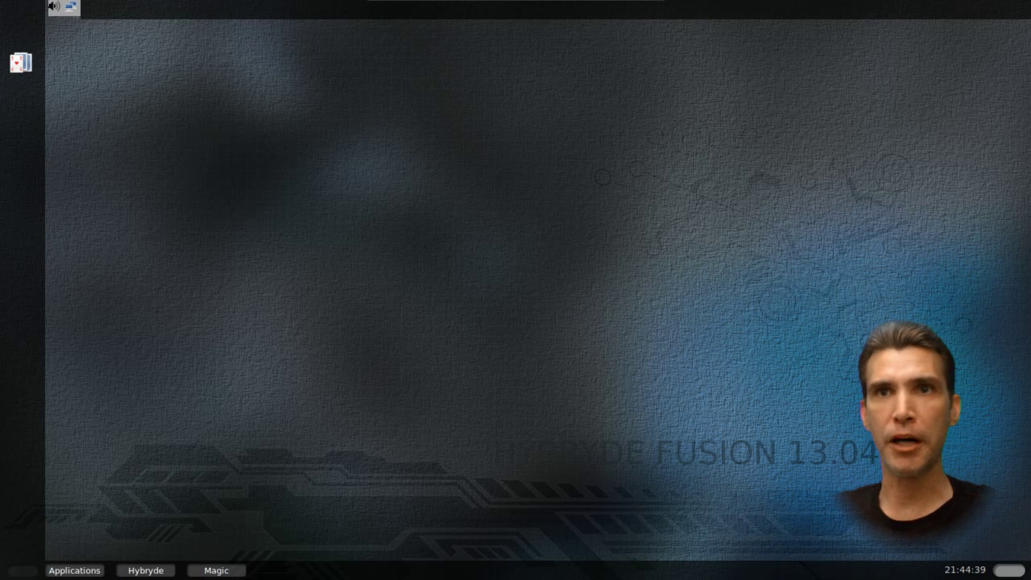
{"action": "left_click", "coordinate": [84, 572]}
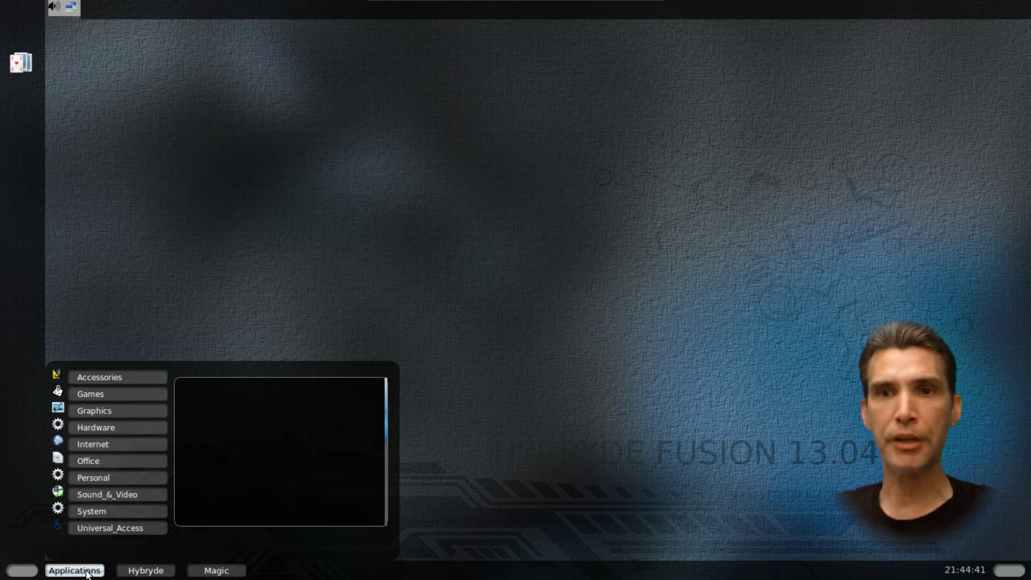
{"action": "mouse_move", "coordinate": [119, 378]}
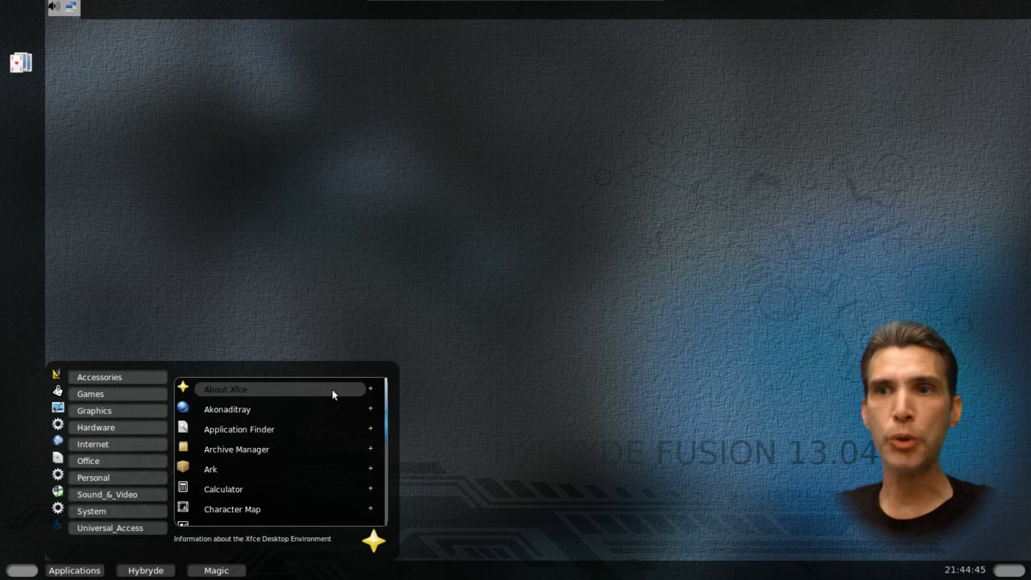
{"action": "left_click", "coordinate": [371, 390]}
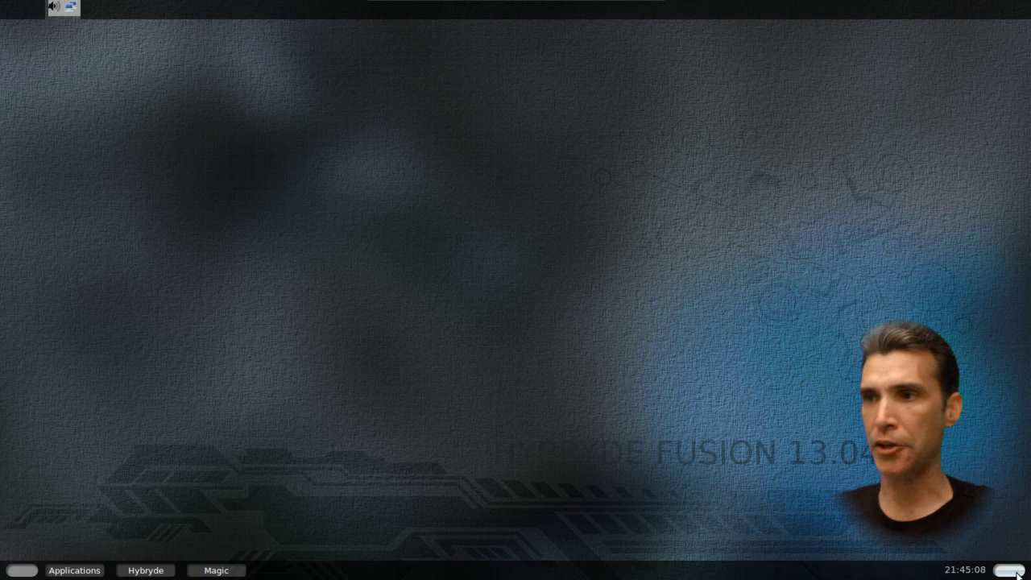
Step: Open the Apps manager and view the applications in its Accessories and Universal_Access categories
{"action": "left_click", "coordinate": [1018, 575]}
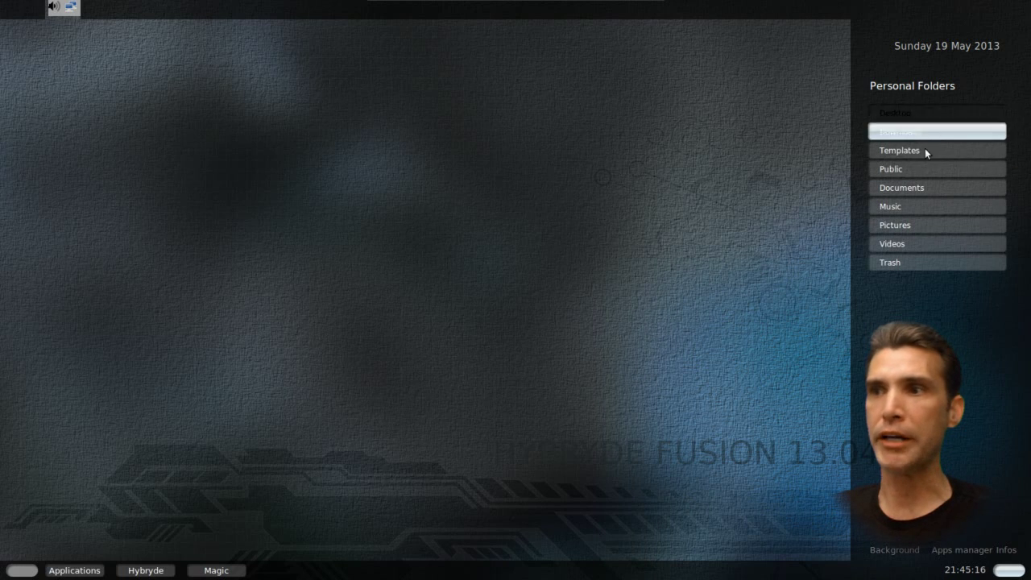
{"action": "left_click", "coordinate": [961, 550]}
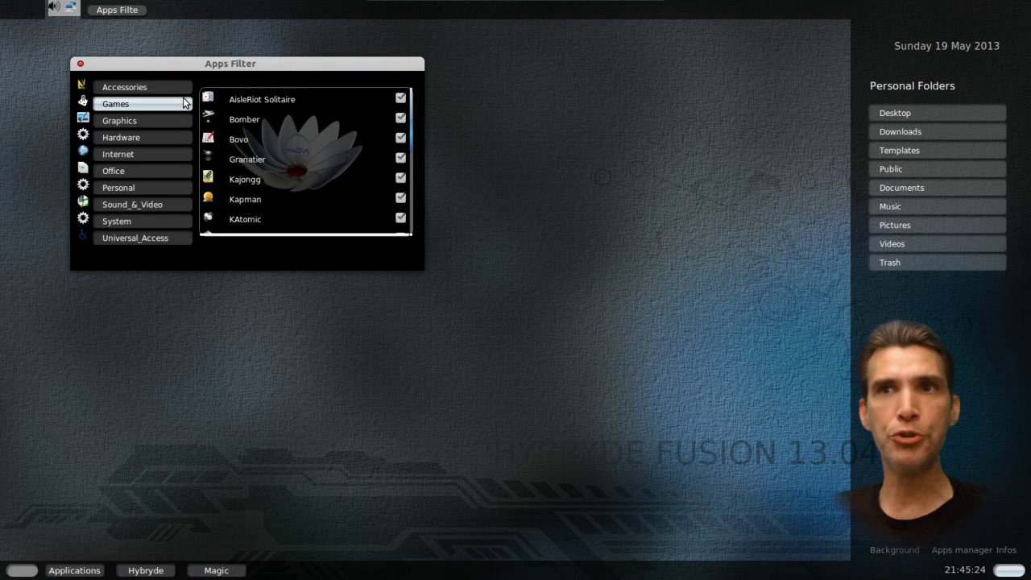
{"action": "left_click", "coordinate": [142, 87]}
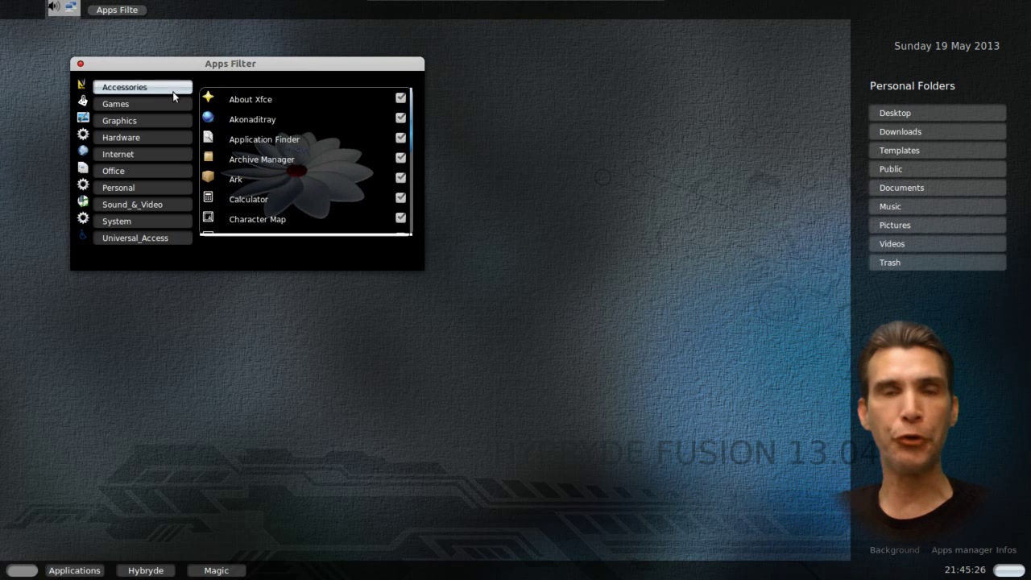
{"action": "left_click", "coordinate": [136, 238]}
{"action": "left_click", "coordinate": [89, 571]}
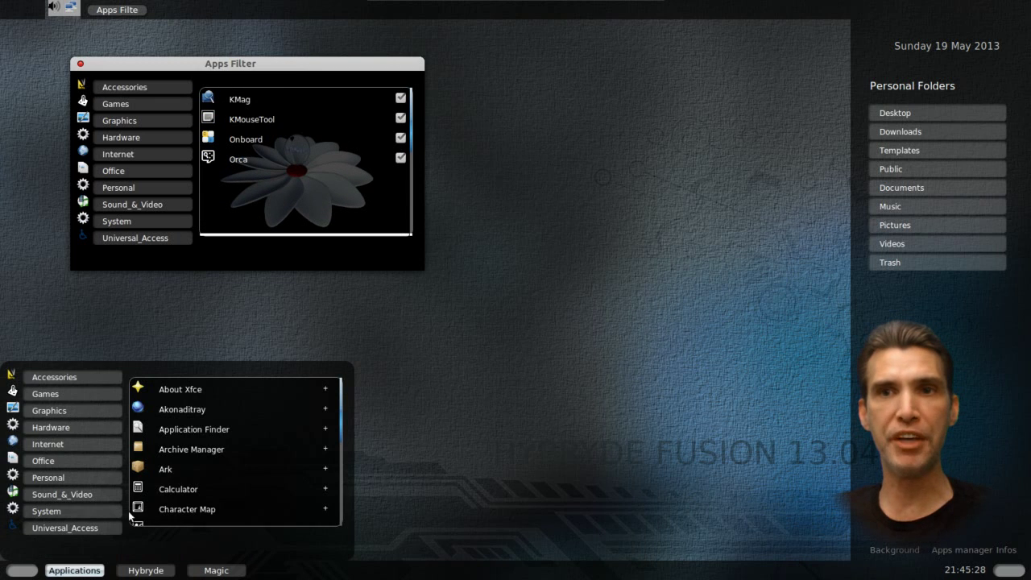
Step: Hide AisleRiot Solitaire in the Games category of the Apps Filter and check the Games list in the Applications menu
{"action": "left_click", "coordinate": [132, 87]}
{"action": "left_click", "coordinate": [134, 100]}
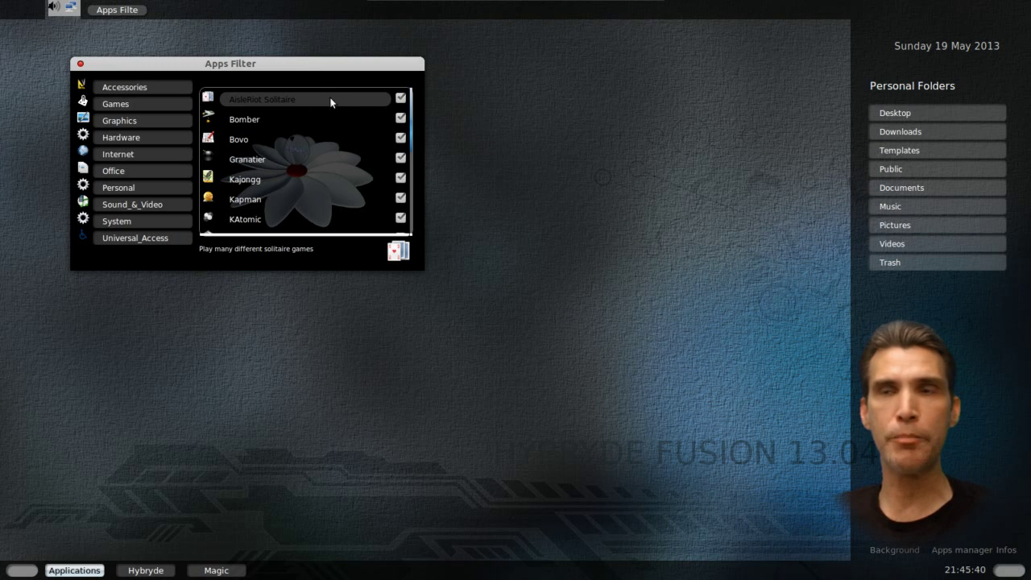
{"action": "left_click", "coordinate": [401, 98]}
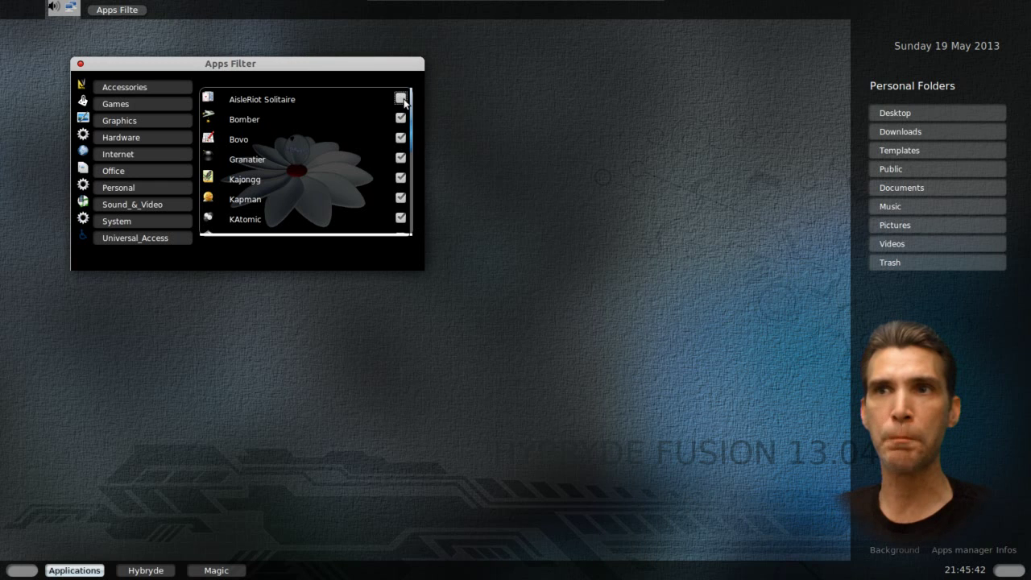
{"action": "left_click", "coordinate": [74, 571]}
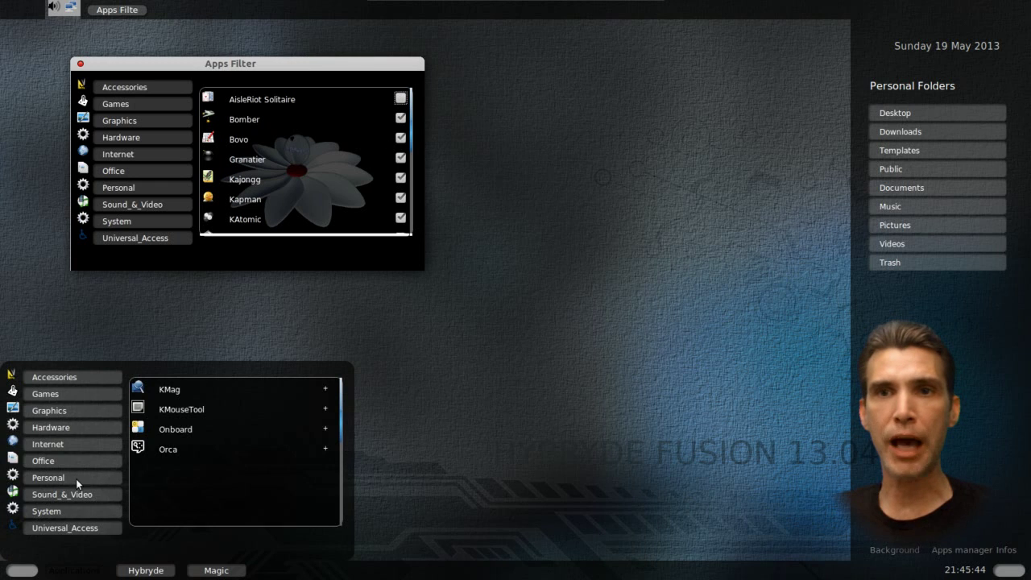
{"action": "mouse_move", "coordinate": [75, 394]}
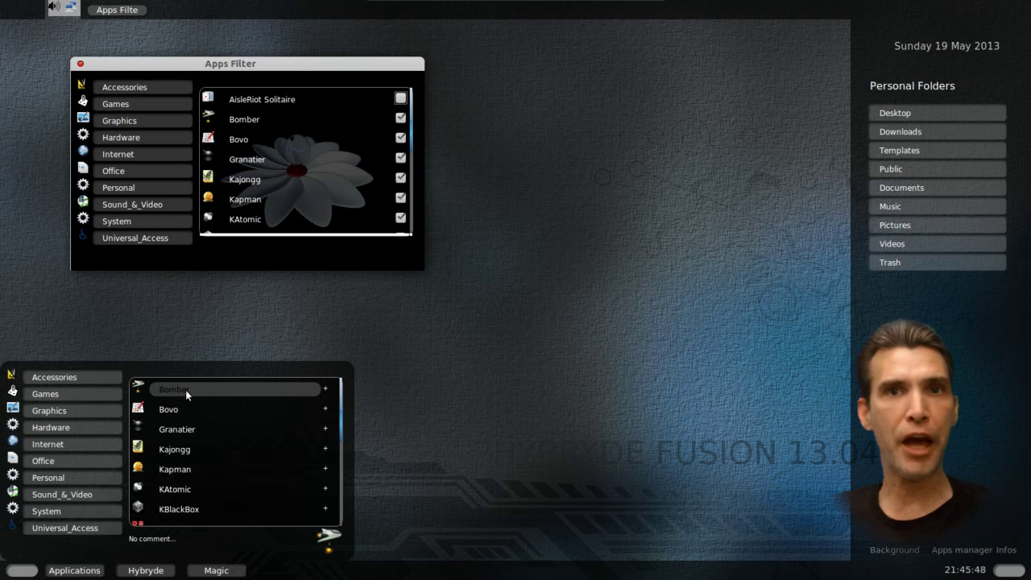
Step: Re-enable AisleRiot Solitaire in the Apps Filter and bring up the Games category in the Applications menu
{"action": "left_click", "coordinate": [399, 99]}
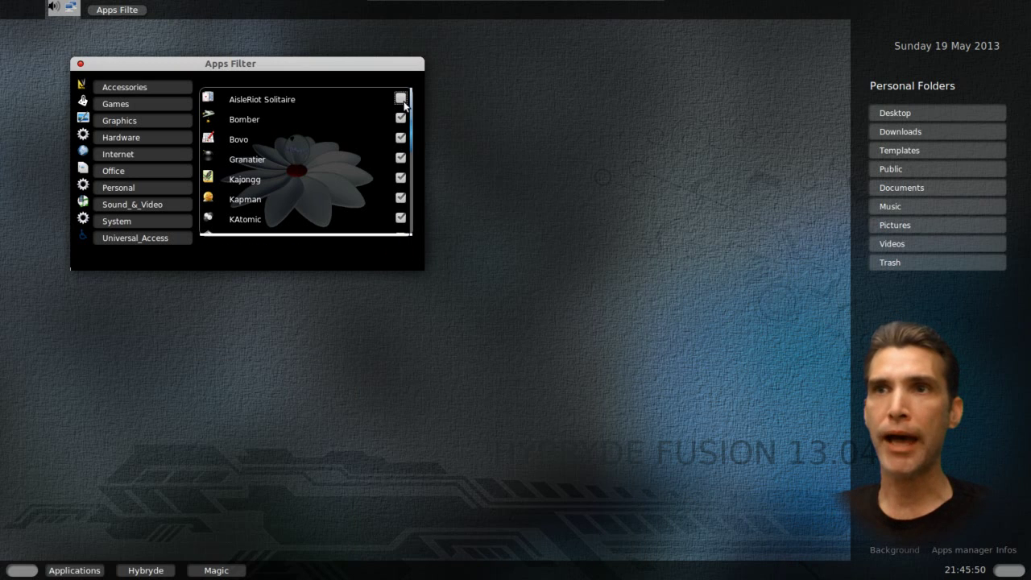
{"action": "left_click", "coordinate": [124, 87]}
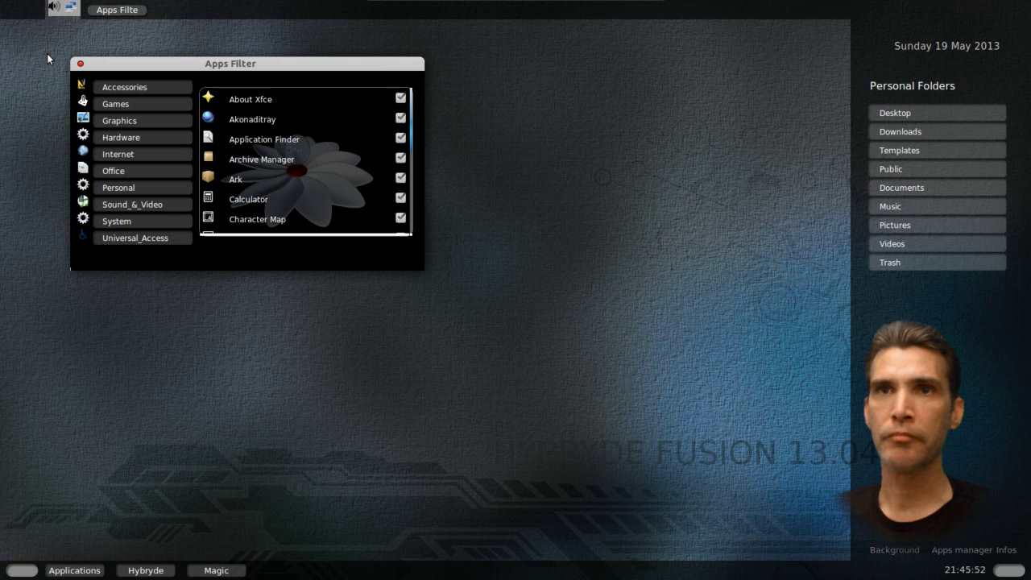
{"action": "left_click", "coordinate": [22, 571]}
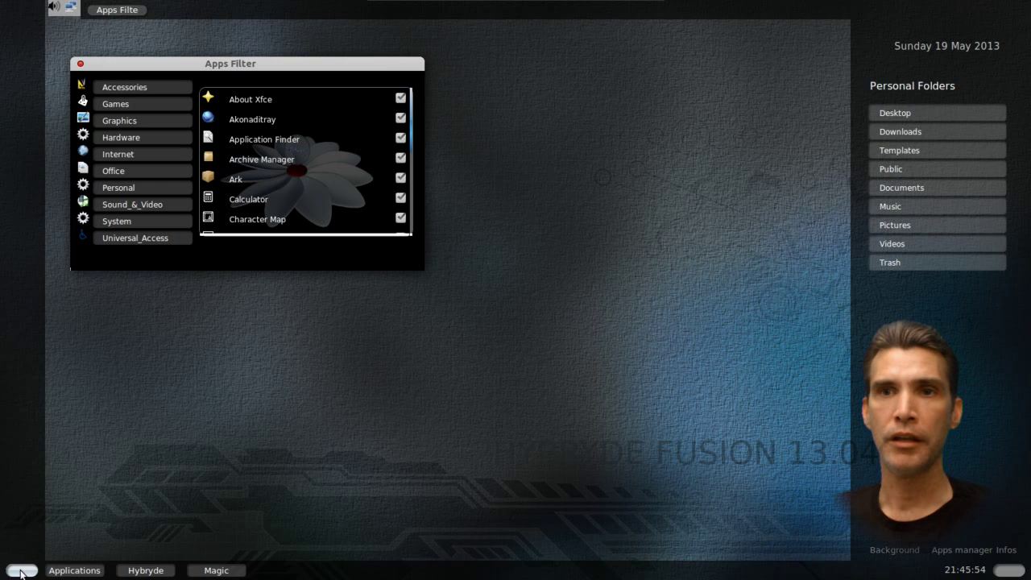
{"action": "left_click", "coordinate": [79, 570]}
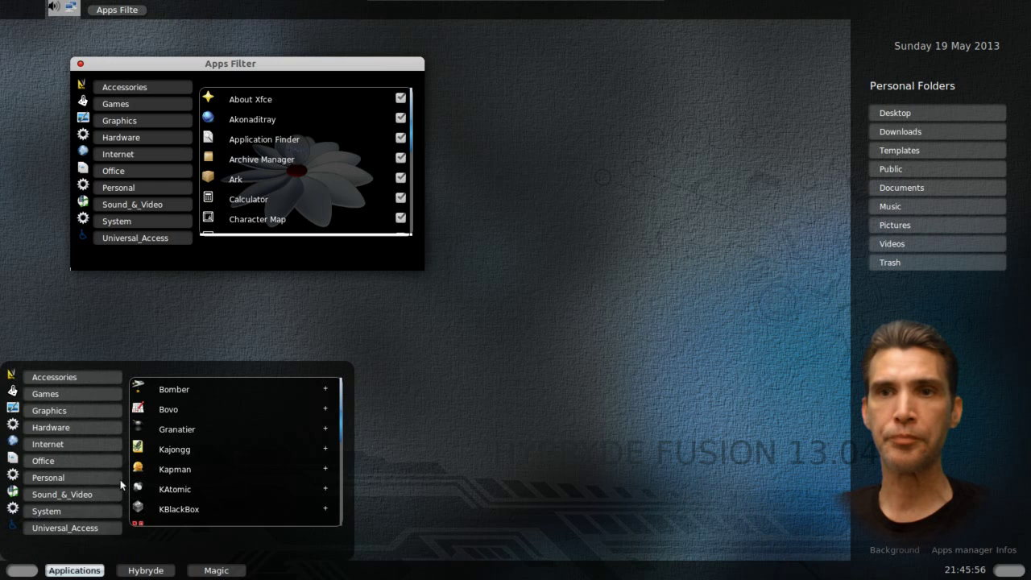
{"action": "left_click", "coordinate": [78, 400]}
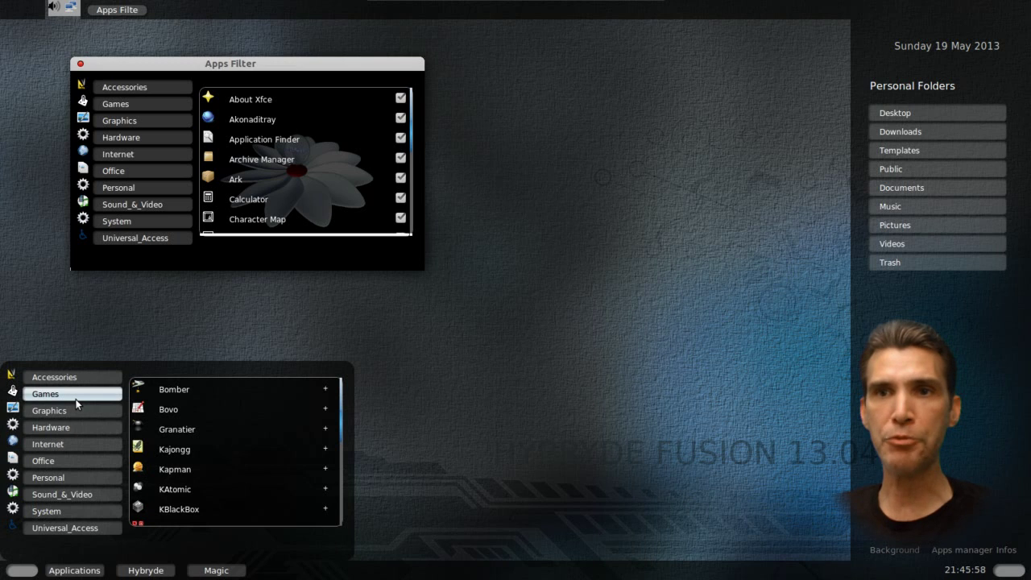
{"action": "left_click", "coordinate": [72, 413]}
{"action": "left_click", "coordinate": [76, 395]}
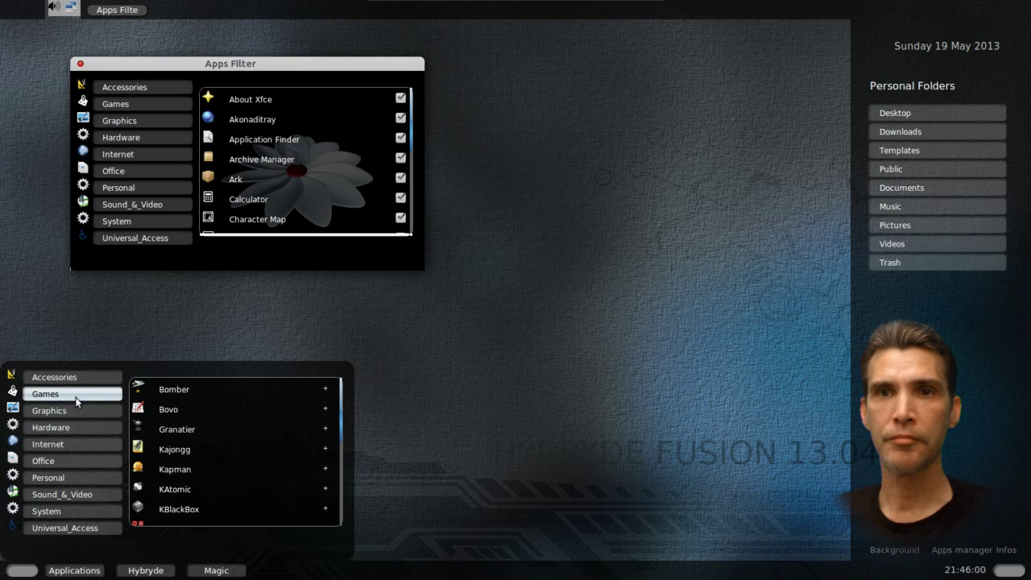
Step: Look through the Graphics and Games lists of the Applications menu for the AisleRiot Solitaire entry
{"action": "scroll", "coordinate": [195, 398], "scroll_direction": "down", "scroll_amount": 1}
{"action": "left_click", "coordinate": [71, 396]}
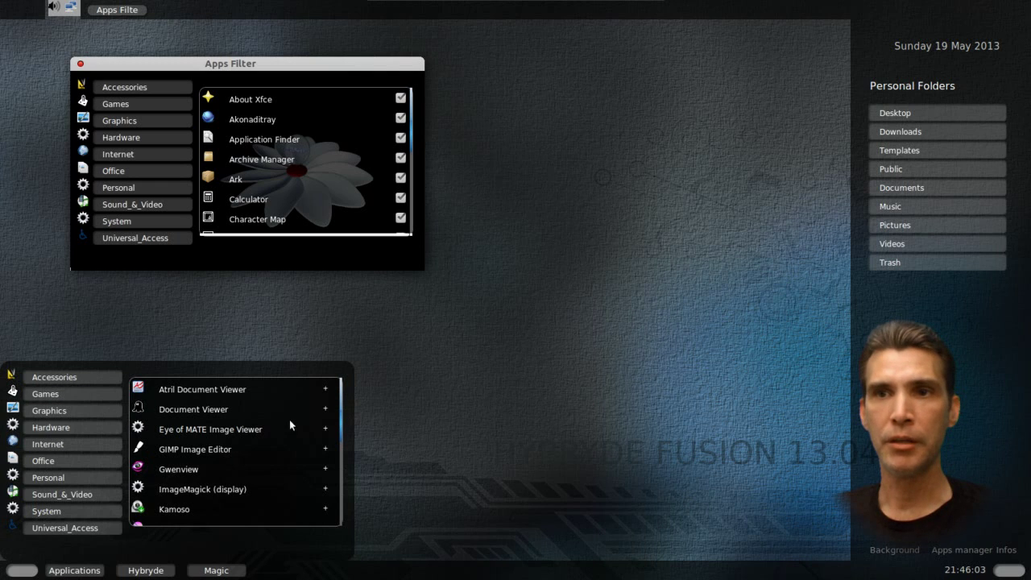
{"action": "left_click", "coordinate": [43, 398]}
{"action": "mouse_move", "coordinate": [49, 411]}
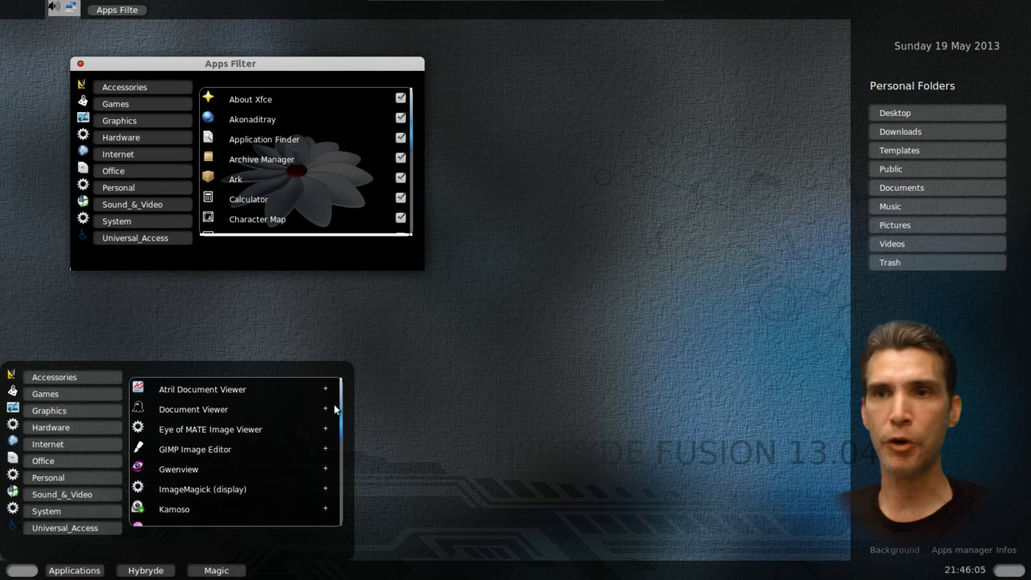
{"action": "scroll", "coordinate": [344, 418], "scroll_direction": "down", "scroll_amount": 3}
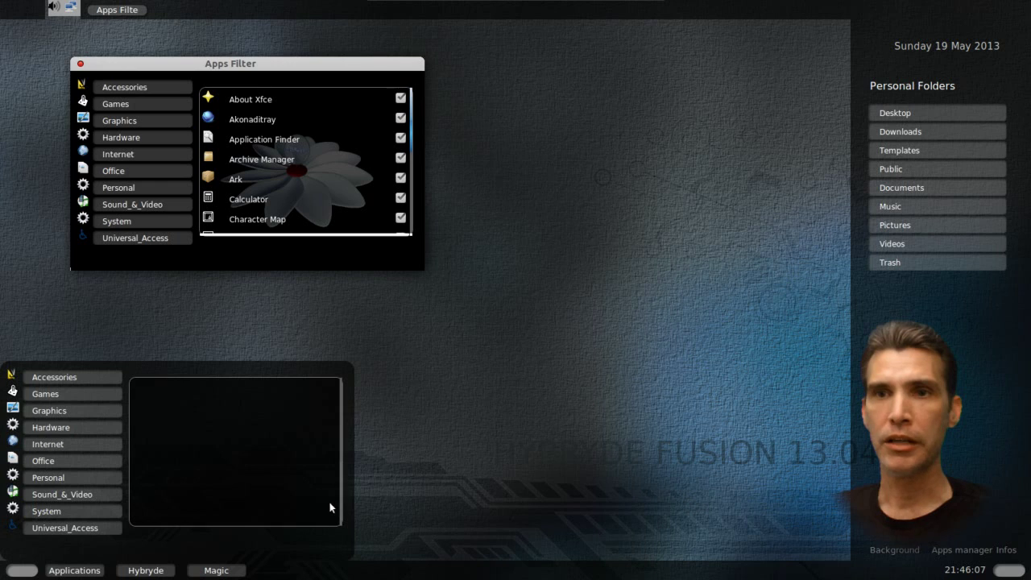
{"action": "left_click", "coordinate": [71, 398]}
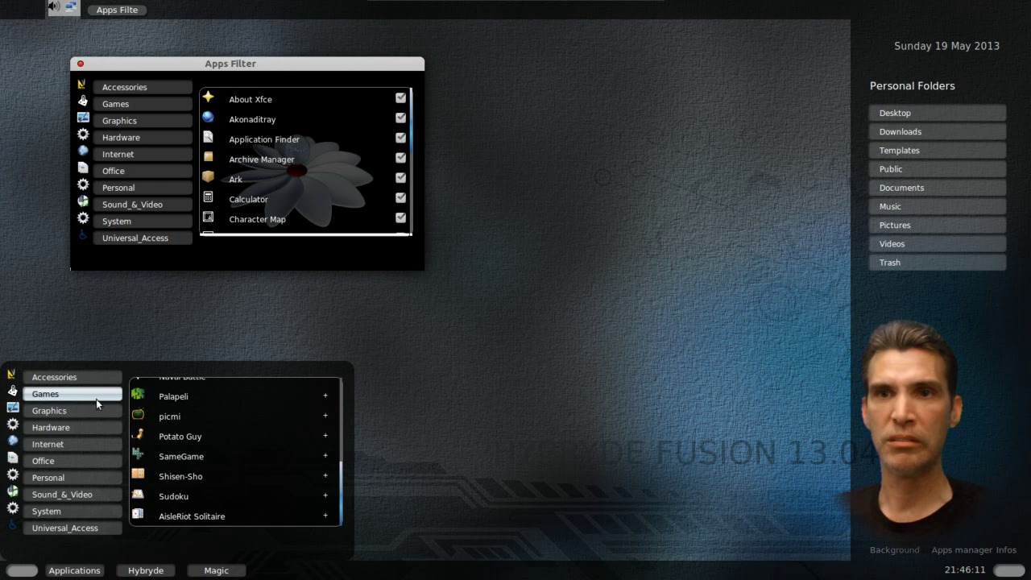
{"action": "mouse_move", "coordinate": [231, 420]}
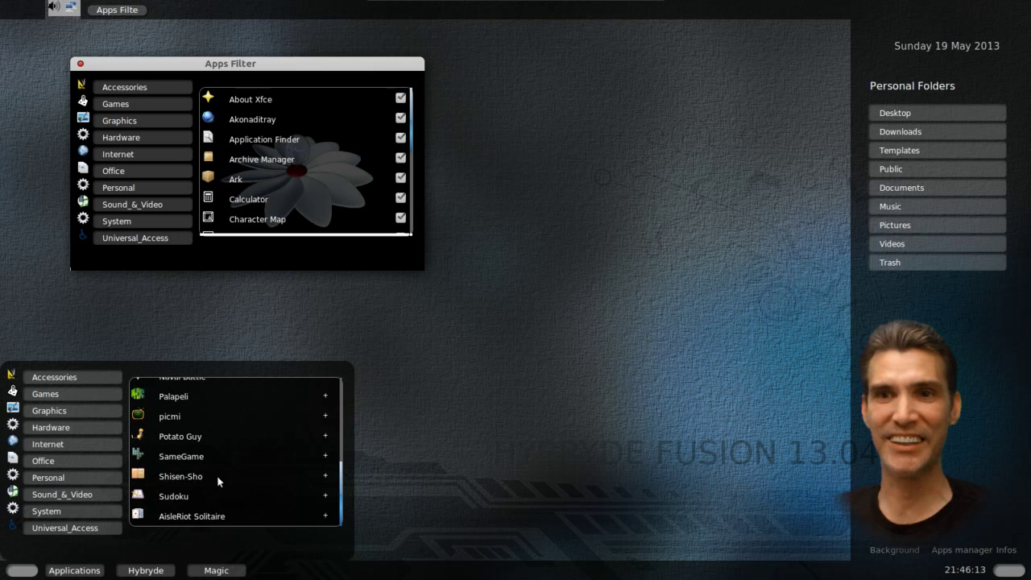
{"action": "scroll", "coordinate": [230, 463], "scroll_direction": "up", "scroll_amount": 2}
{"action": "scroll", "coordinate": [228, 461], "scroll_direction": "up", "scroll_amount": 3}
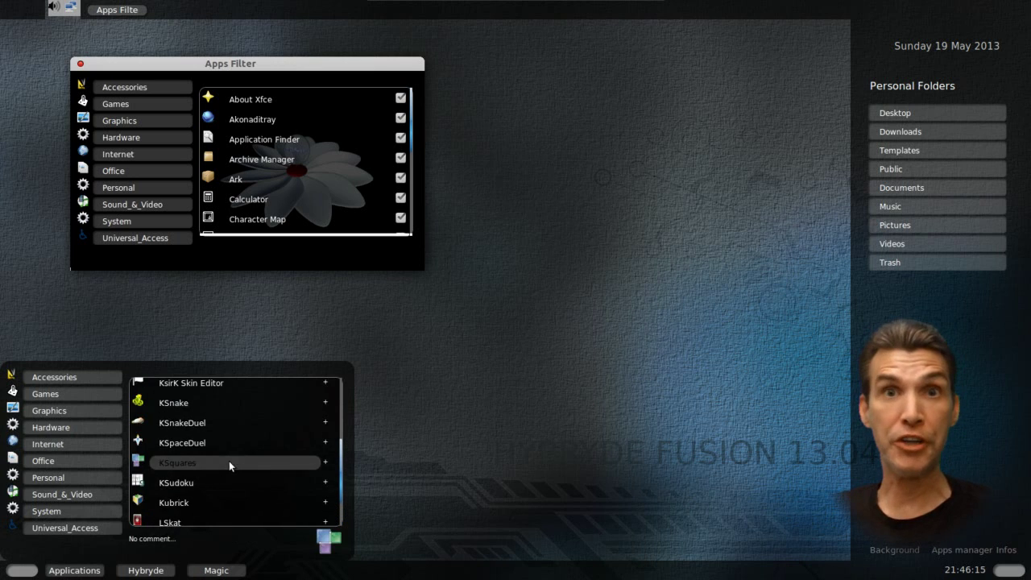
Step: Close the Apps Filter and read the HY-D-V1 information window, closing it when done
{"action": "scroll", "coordinate": [229, 461], "scroll_direction": "up", "scroll_amount": 5}
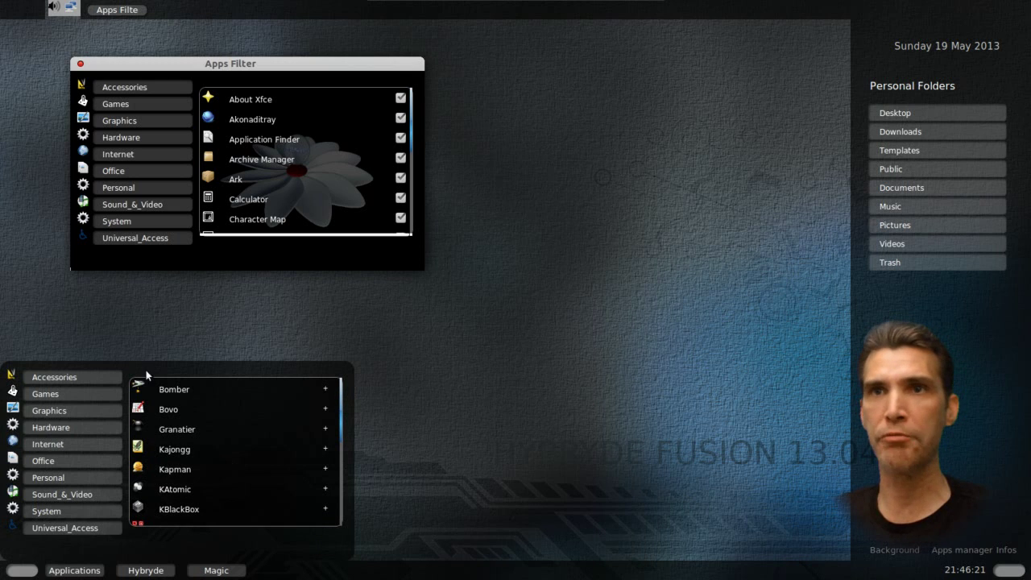
{"action": "left_click", "coordinate": [80, 65]}
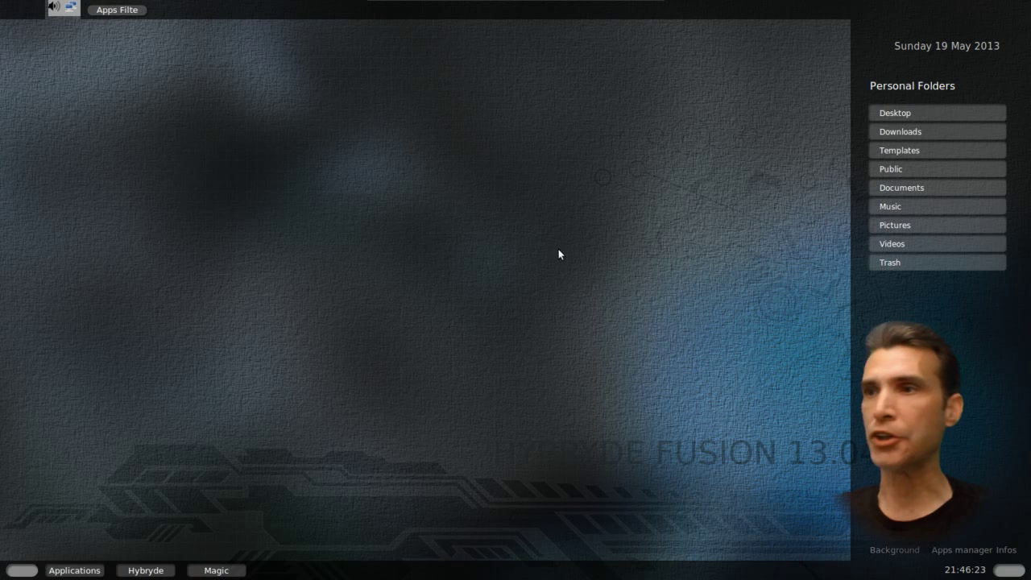
{"action": "left_click", "coordinate": [1006, 551]}
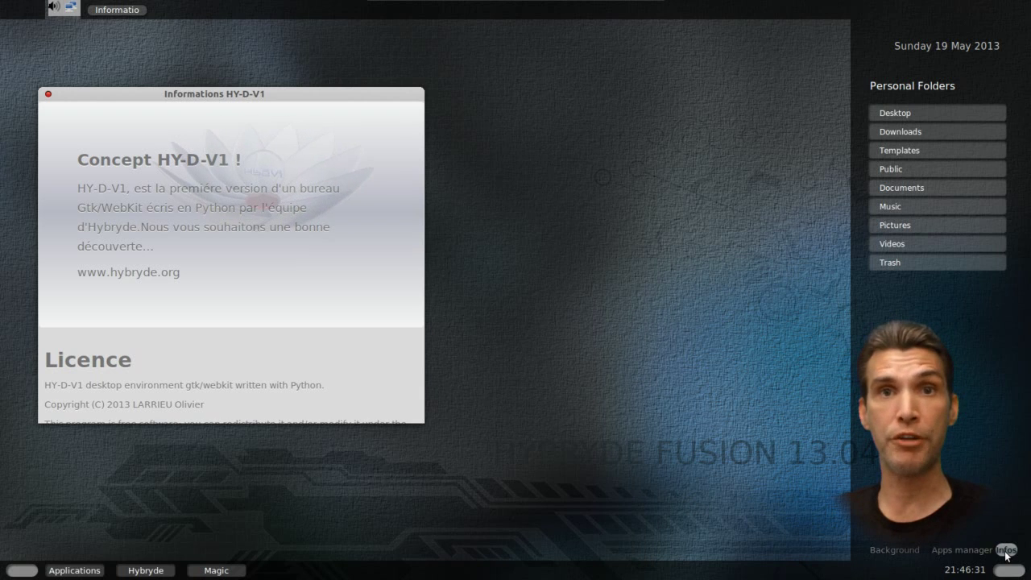
{"action": "left_click", "coordinate": [48, 93]}
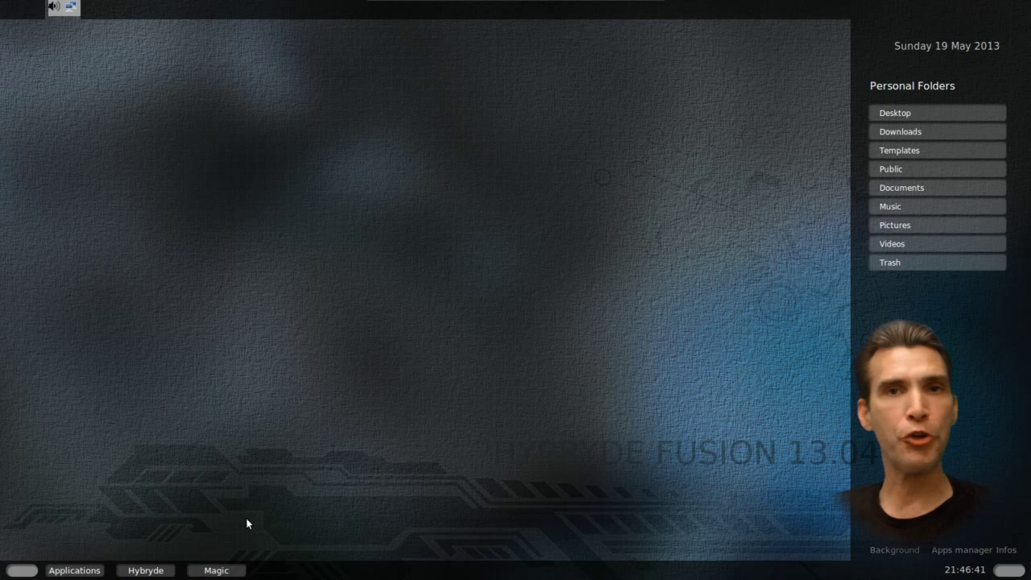
Step: Open the Magic overlay, view its system information and browse the Accessories, Games and Graphics applications before closing it
{"action": "left_click", "coordinate": [216, 571]}
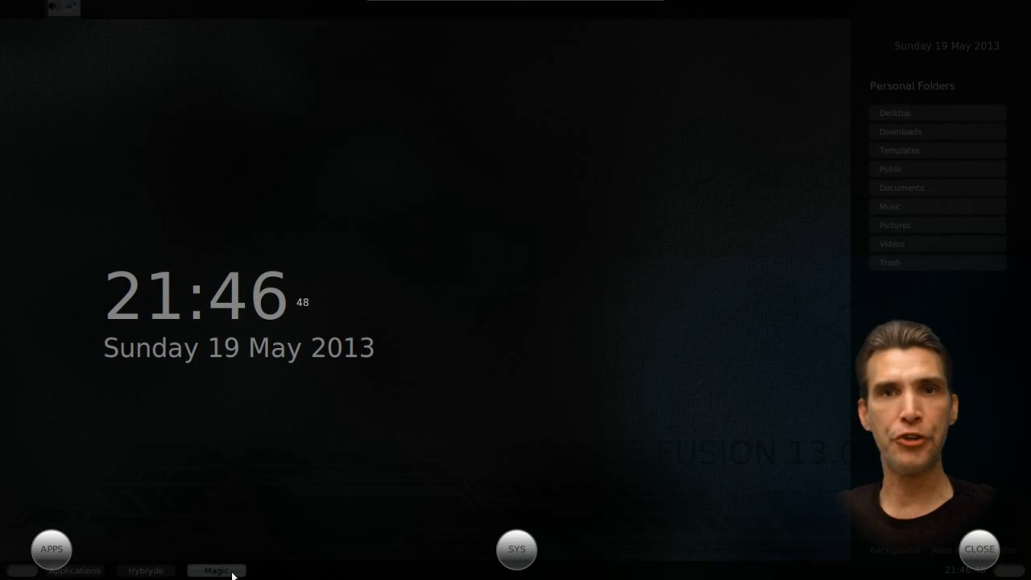
{"action": "left_click", "coordinate": [518, 555]}
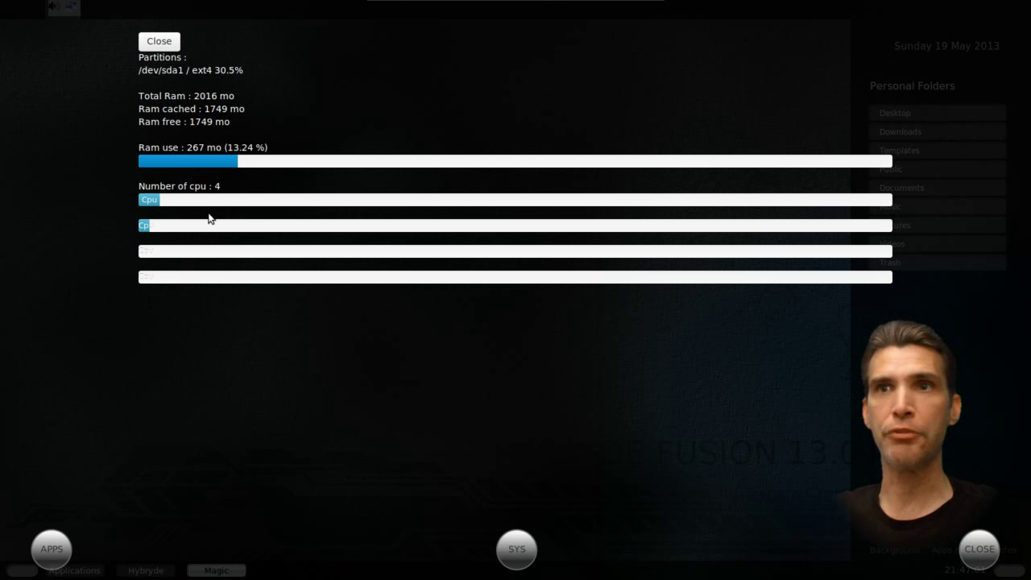
{"action": "left_click", "coordinate": [51, 548]}
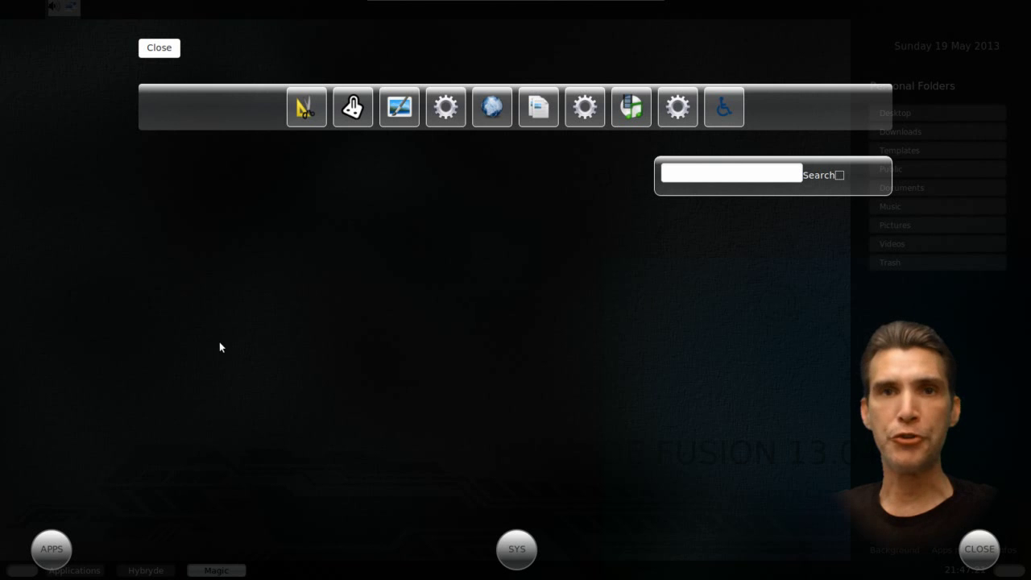
{"action": "left_click", "coordinate": [305, 109]}
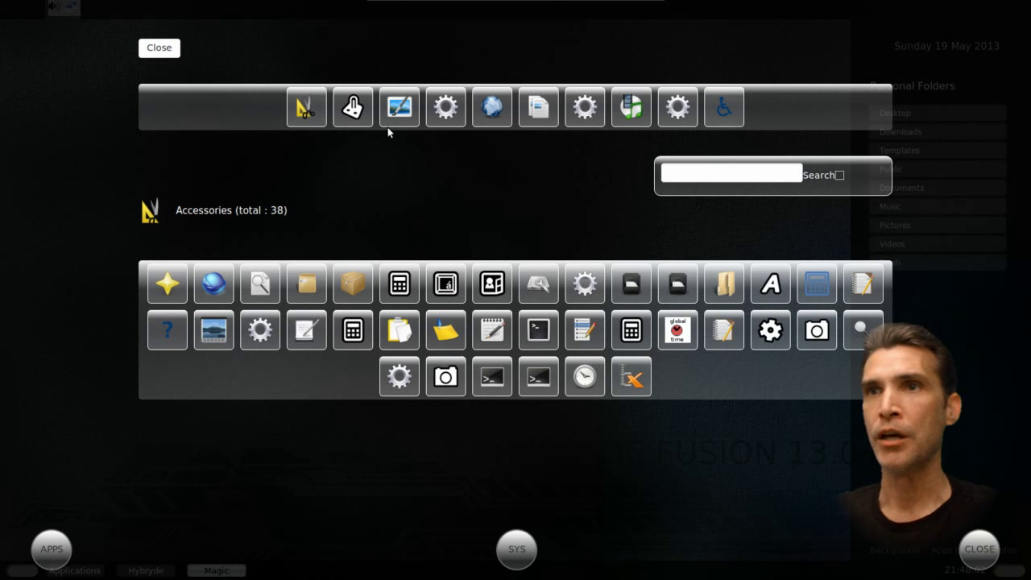
{"action": "left_click", "coordinate": [352, 109]}
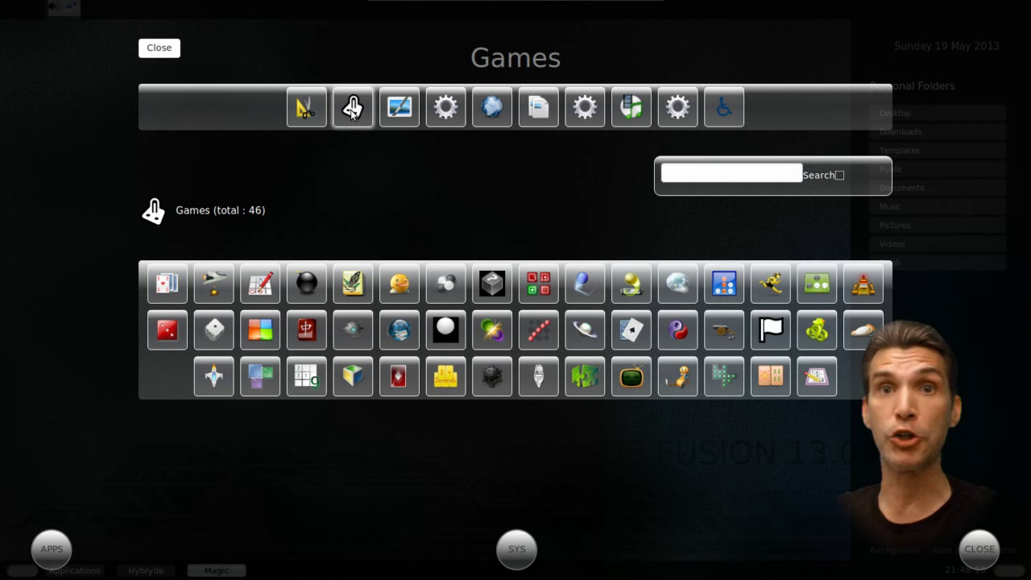
{"action": "left_click", "coordinate": [400, 112]}
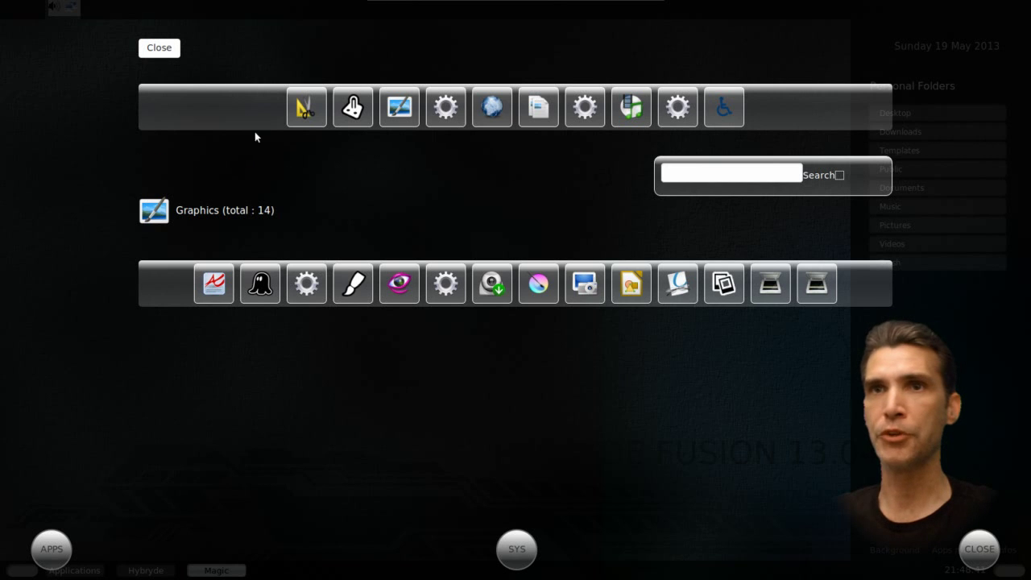
{"action": "left_click", "coordinate": [162, 50]}
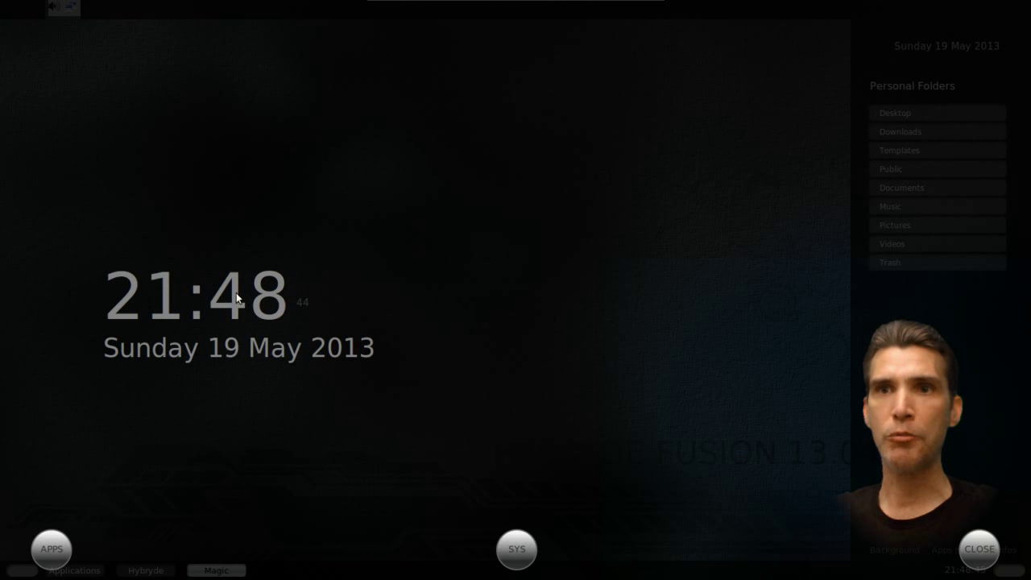
{"action": "left_click", "coordinate": [978, 556]}
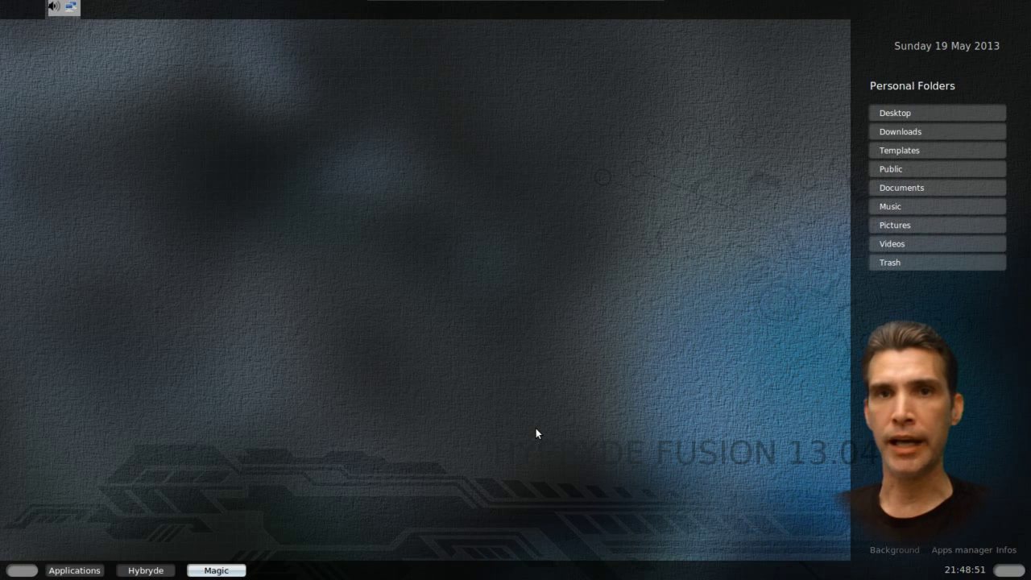
Step: Try the center_top screen position for the panel and return it to full_bottom
{"action": "left_click", "coordinate": [145, 570]}
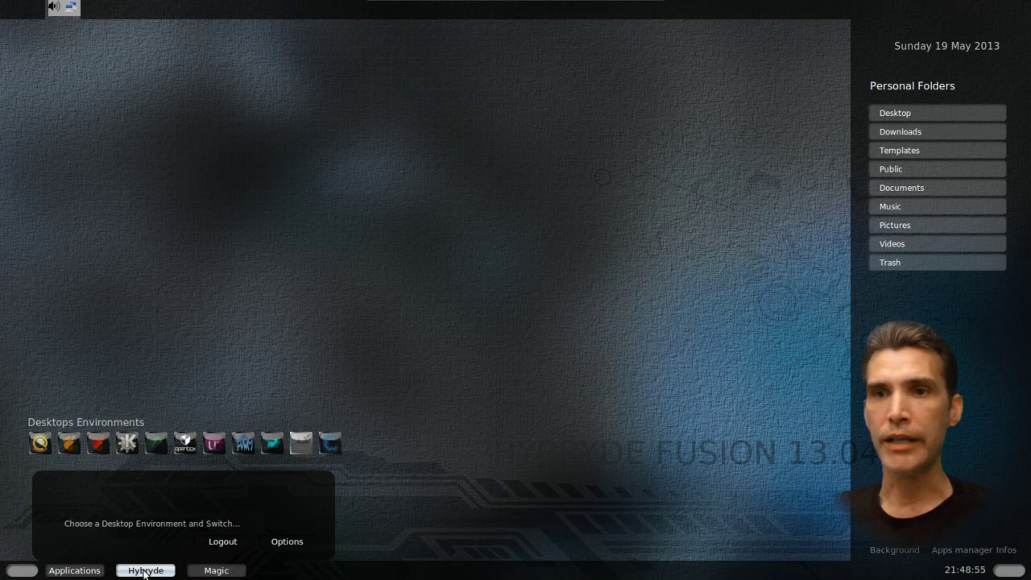
{"action": "left_click", "coordinate": [293, 546]}
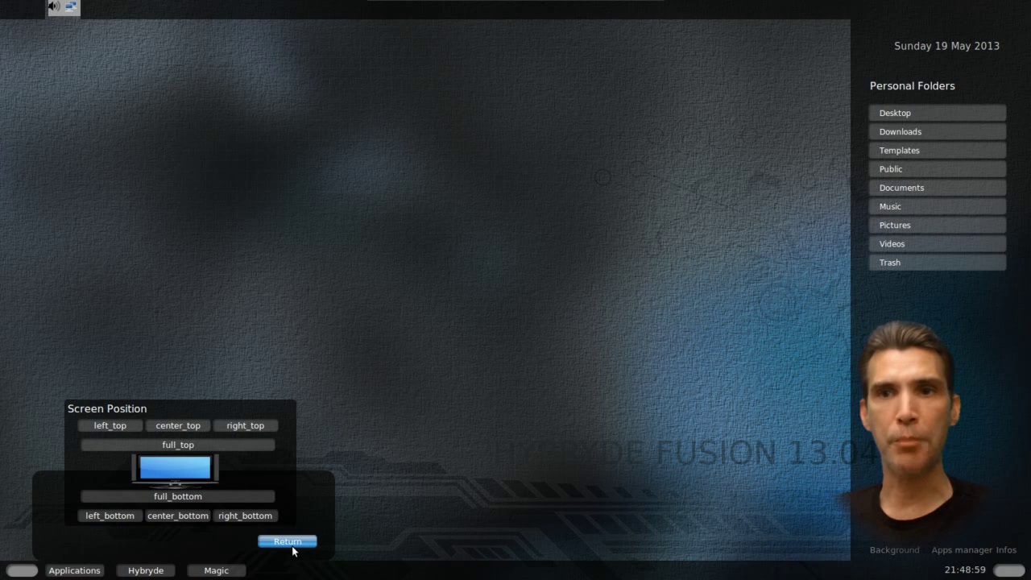
{"action": "left_click", "coordinate": [175, 427]}
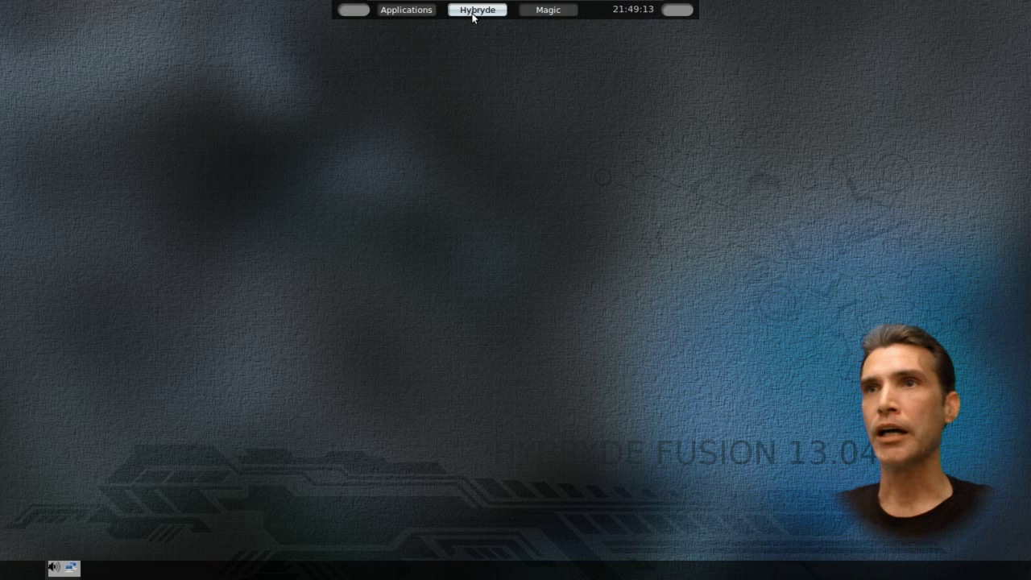
{"action": "left_click", "coordinate": [475, 10]}
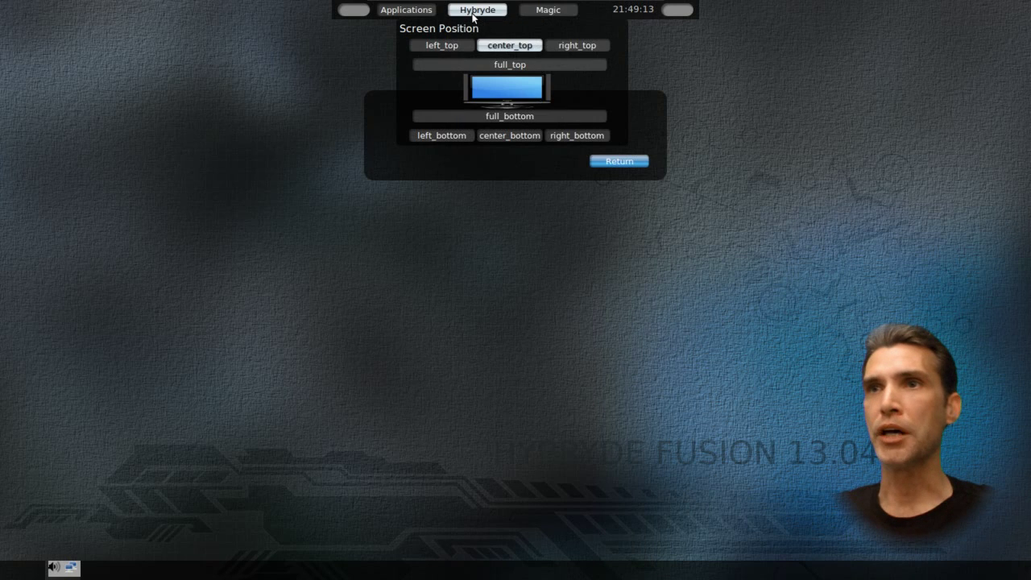
{"action": "left_click", "coordinate": [505, 116]}
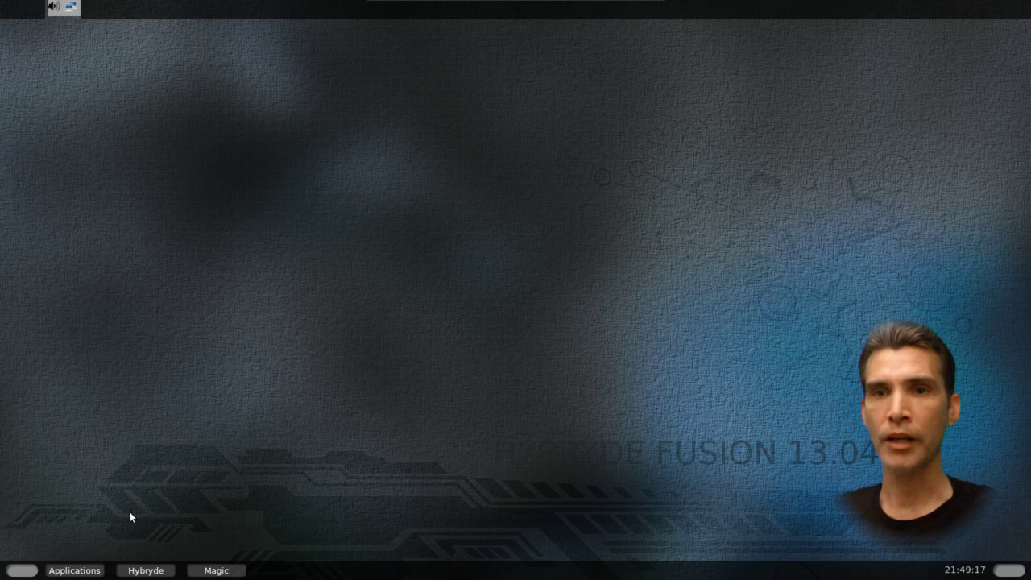
Step: Return from the screen position options to the desktop environment list and switch to e17
{"action": "left_click", "coordinate": [146, 570]}
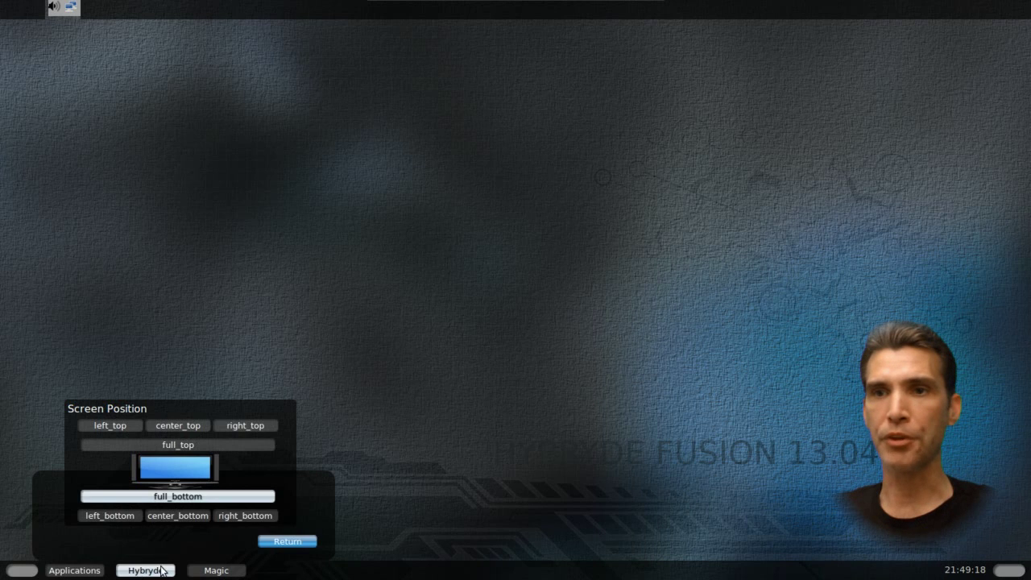
{"action": "left_click", "coordinate": [284, 542]}
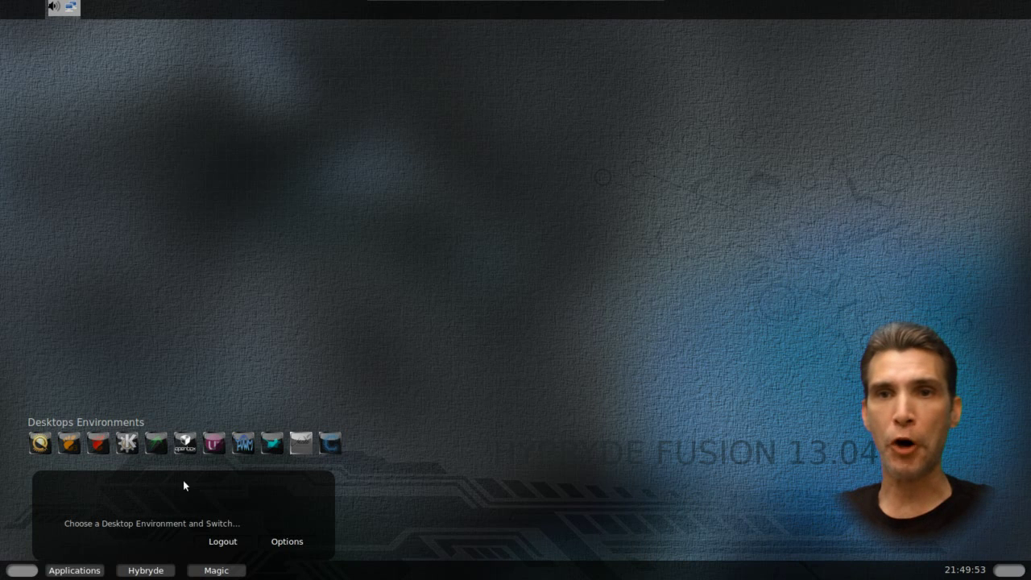
{"action": "mouse_move", "coordinate": [39, 445]}
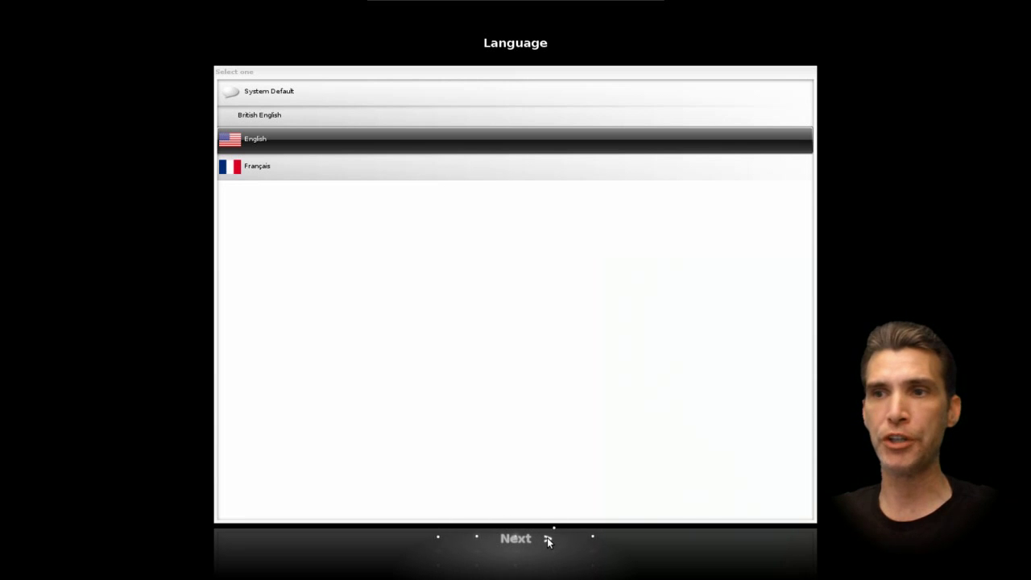
Step: Complete the Enlightenment setup with English, the Computer profile, 1.0 sizing and Click window focus, declining to unload the connman module
{"action": "left_click", "coordinate": [521, 539]}
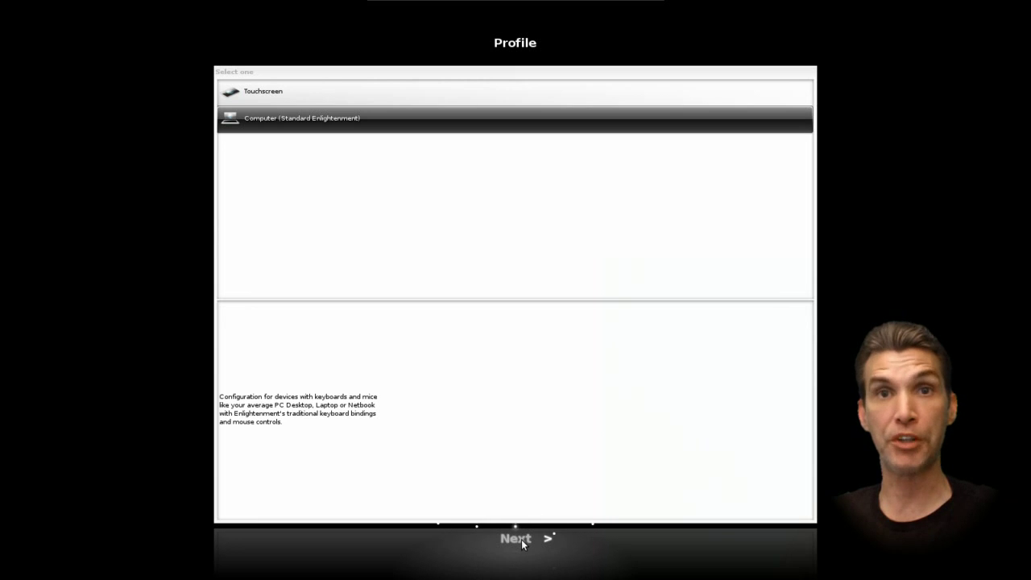
{"action": "left_click", "coordinate": [521, 539]}
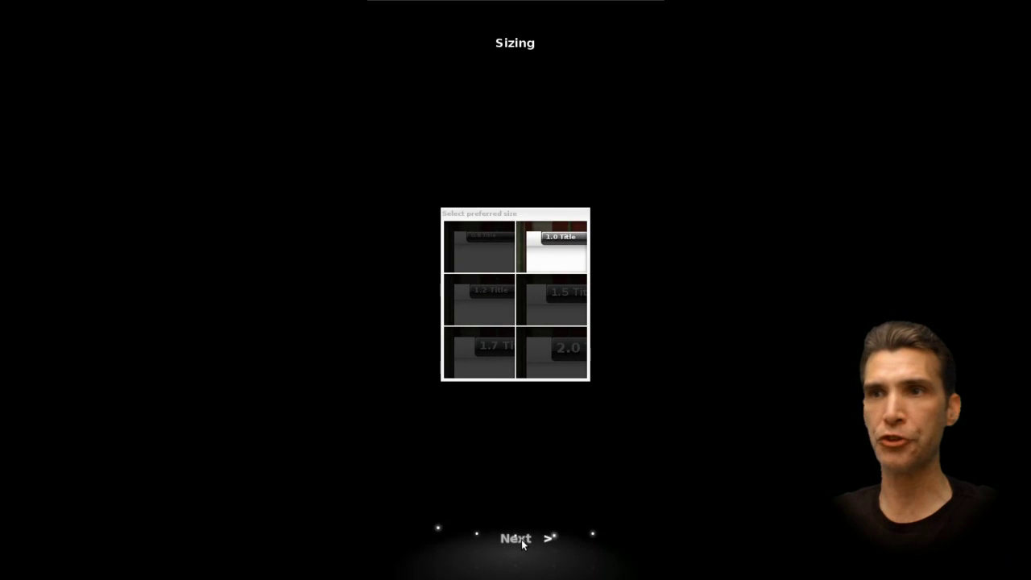
{"action": "left_click", "coordinate": [521, 539]}
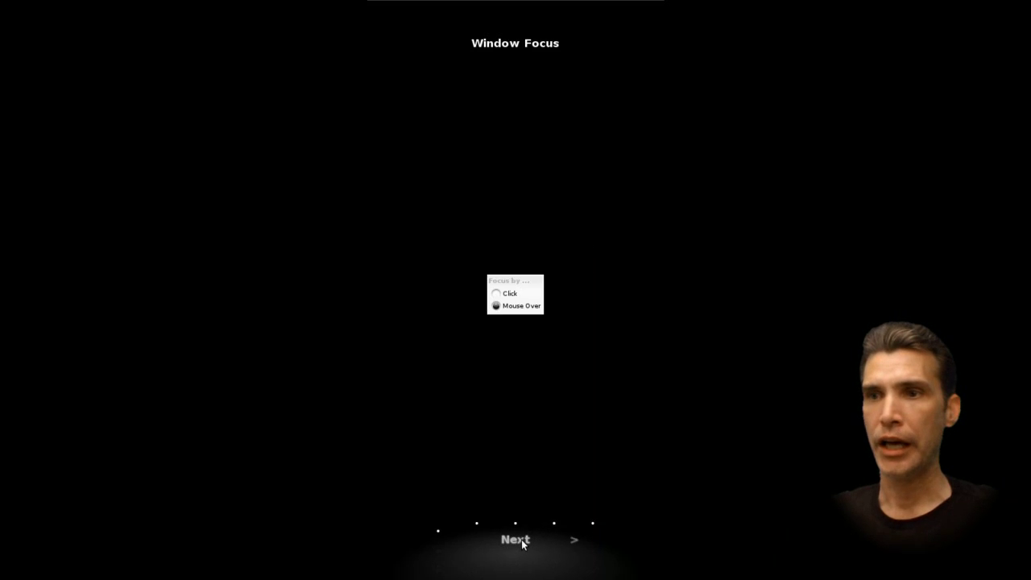
{"action": "left_click", "coordinate": [499, 294]}
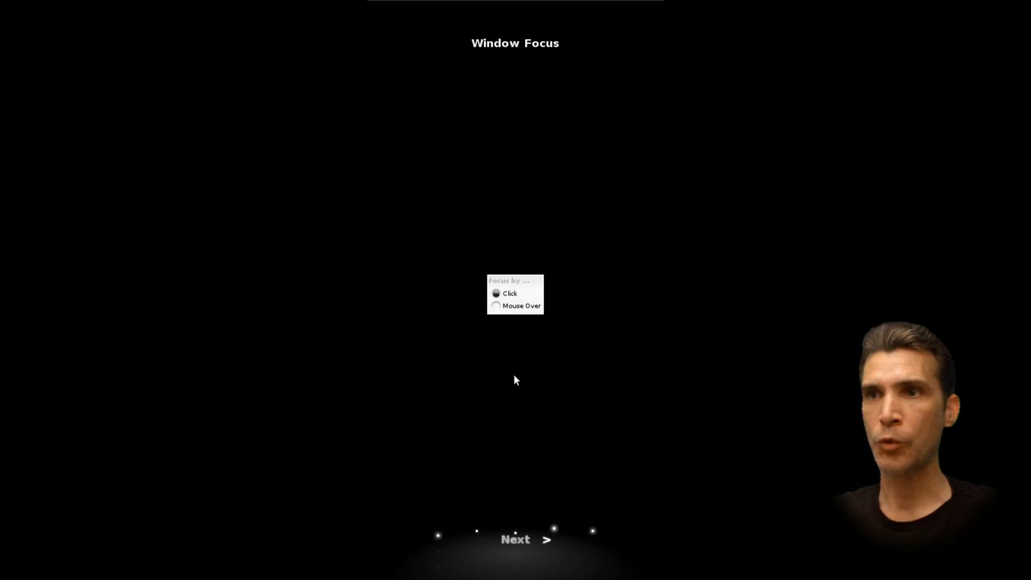
{"action": "left_click", "coordinate": [506, 541]}
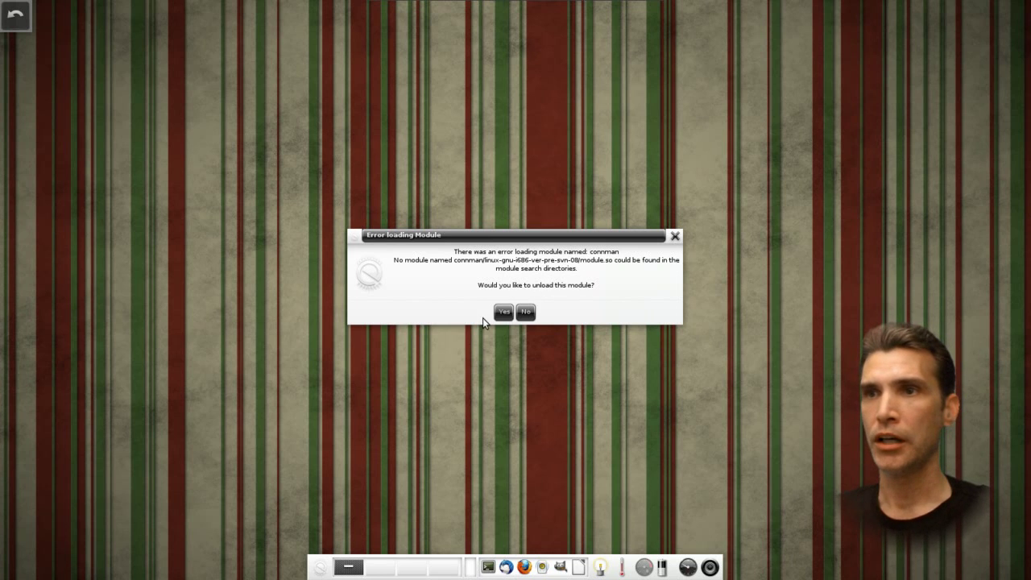
{"action": "left_click", "coordinate": [524, 313]}
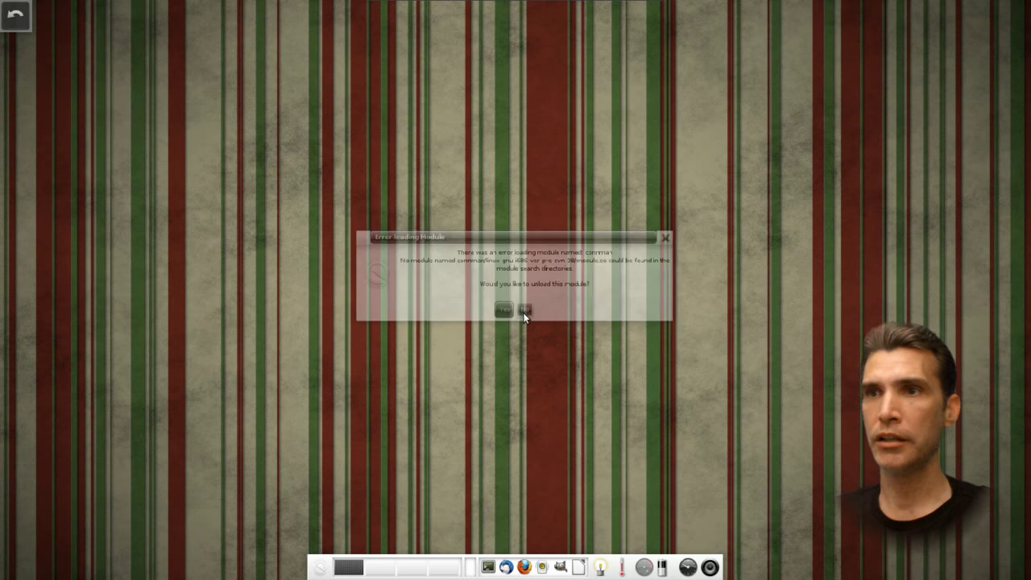
Step: Look through the Enlightenment main menu, including the application categories and the Graphics list, and dismiss it
{"action": "left_click", "coordinate": [320, 567]}
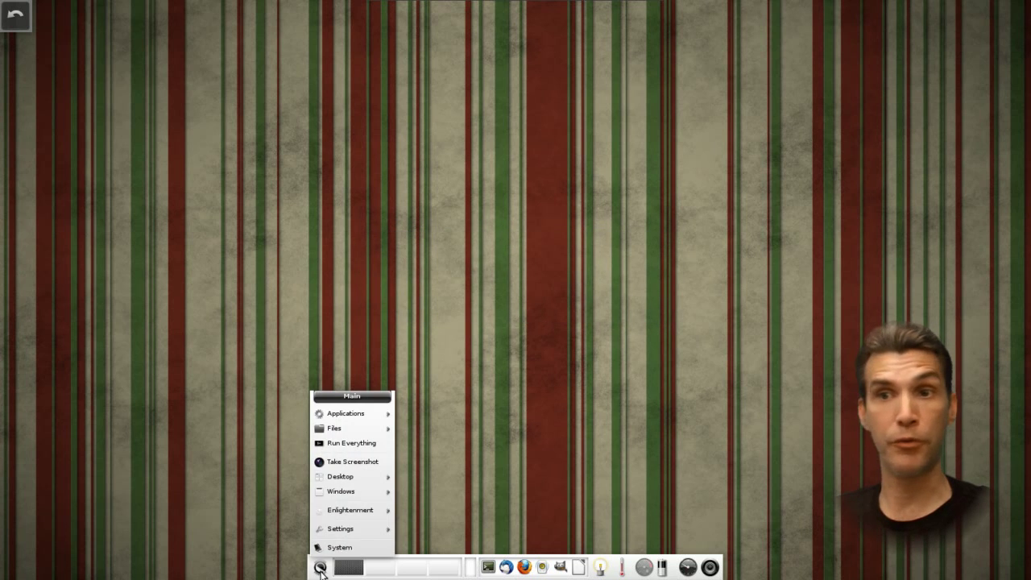
{"action": "left_click", "coordinate": [491, 171]}
{"action": "left_click", "coordinate": [491, 171]}
{"action": "mouse_move", "coordinate": [507, 195]}
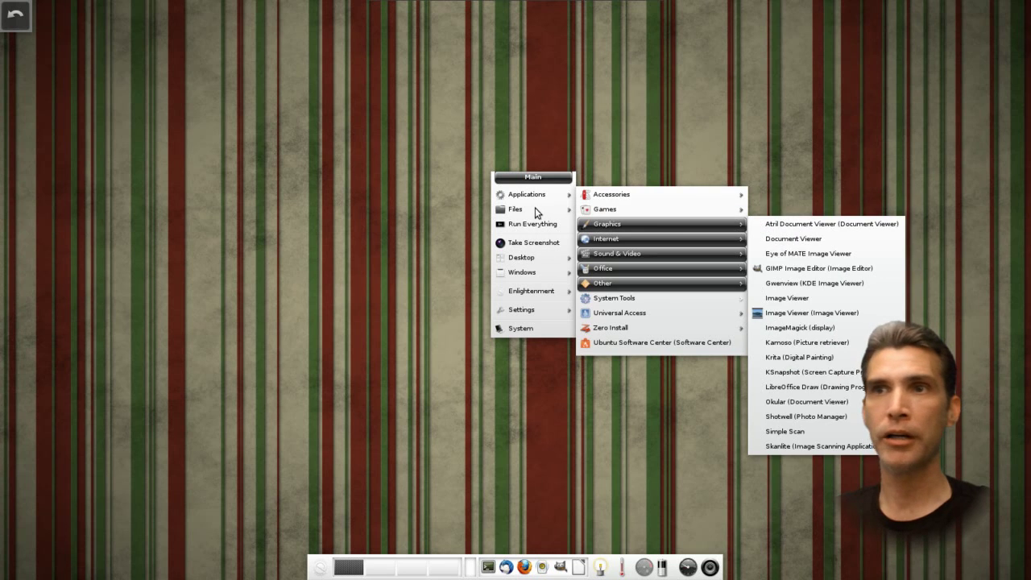
{"action": "mouse_move", "coordinate": [537, 212]}
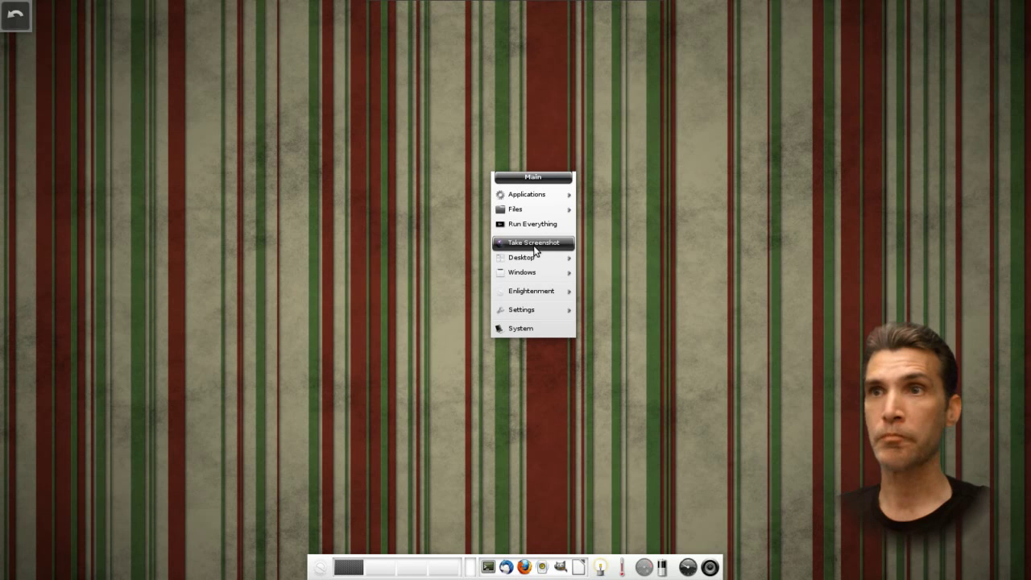
{"action": "left_click", "coordinate": [282, 325]}
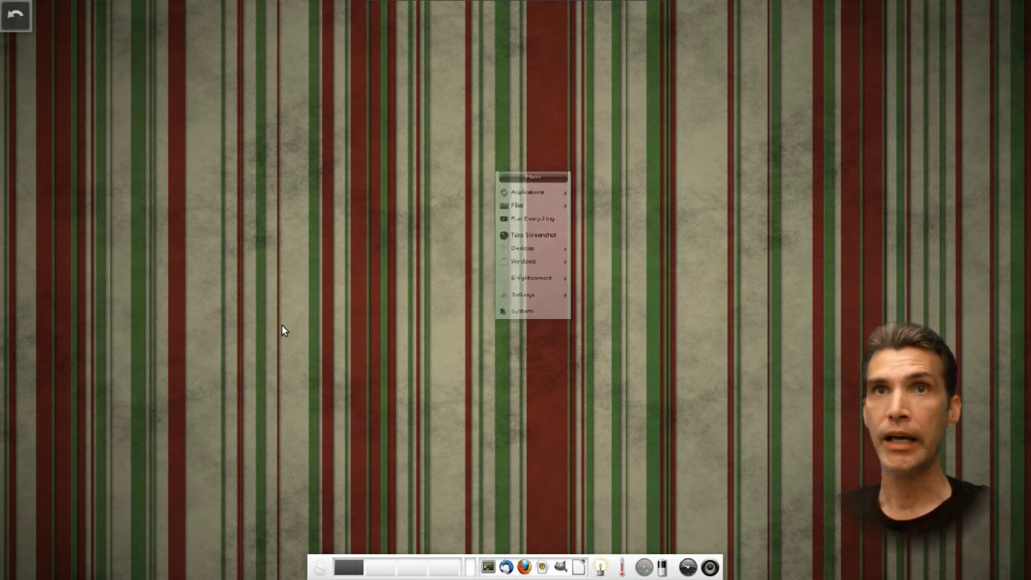
Step: Leave Enlightenment for the HY-D-V1 desktop and pick the desktop environment next to e17
{"action": "left_click", "coordinate": [16, 16]}
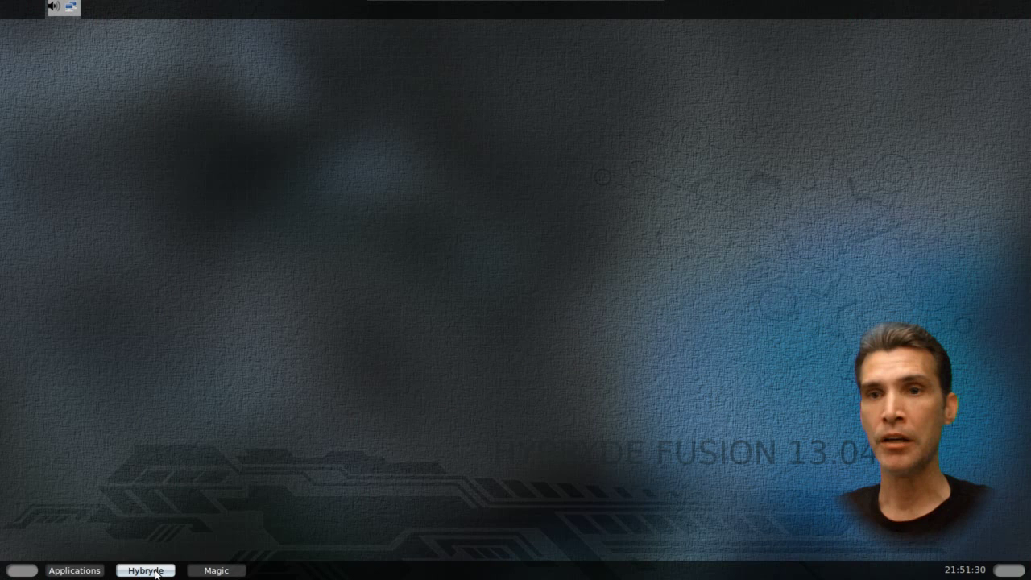
{"action": "left_click", "coordinate": [146, 571]}
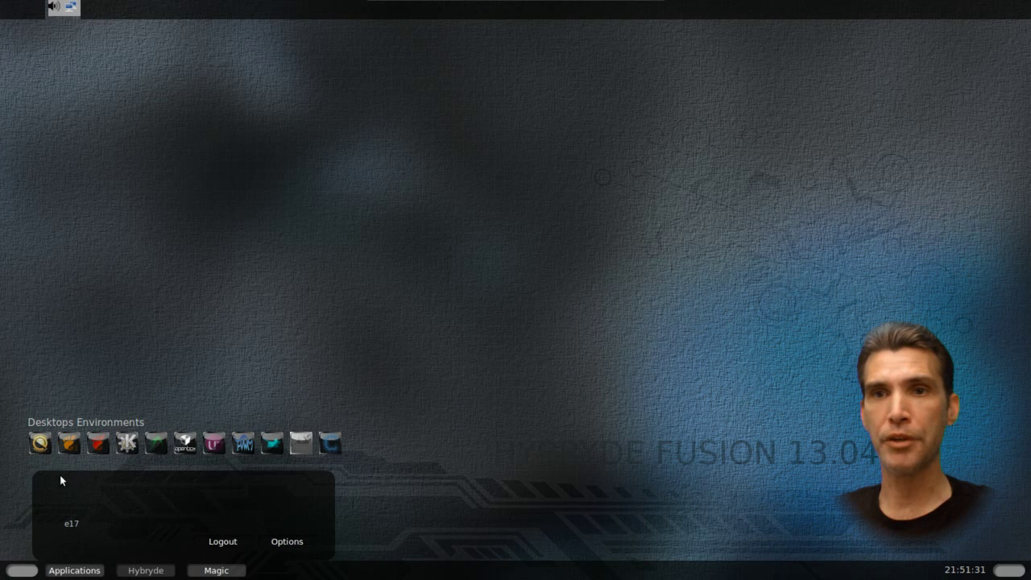
{"action": "mouse_move", "coordinate": [70, 448]}
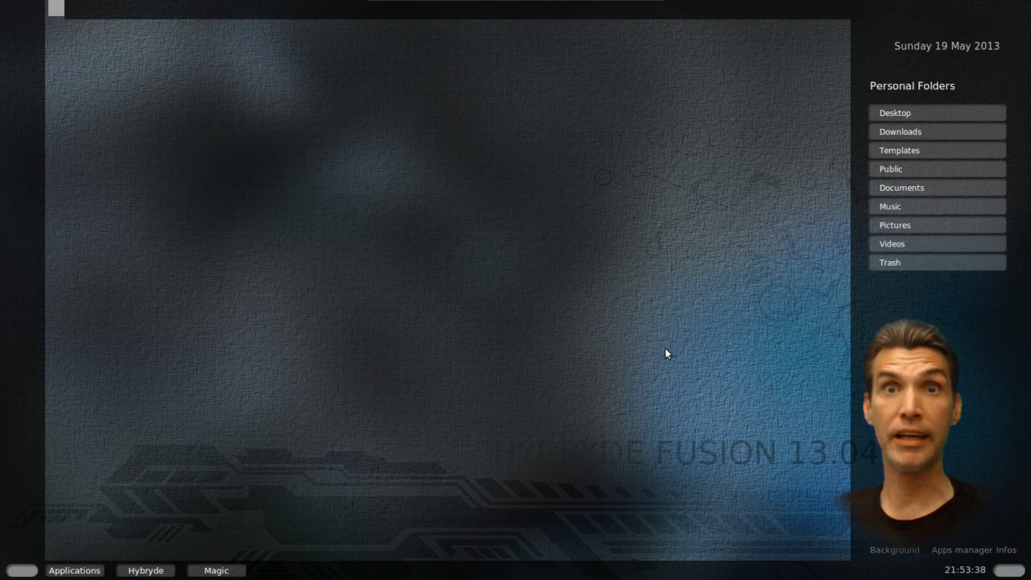
Step: Switch to the desktop environment with Applications and Places menus and view its application categories
{"action": "left_click", "coordinate": [146, 571]}
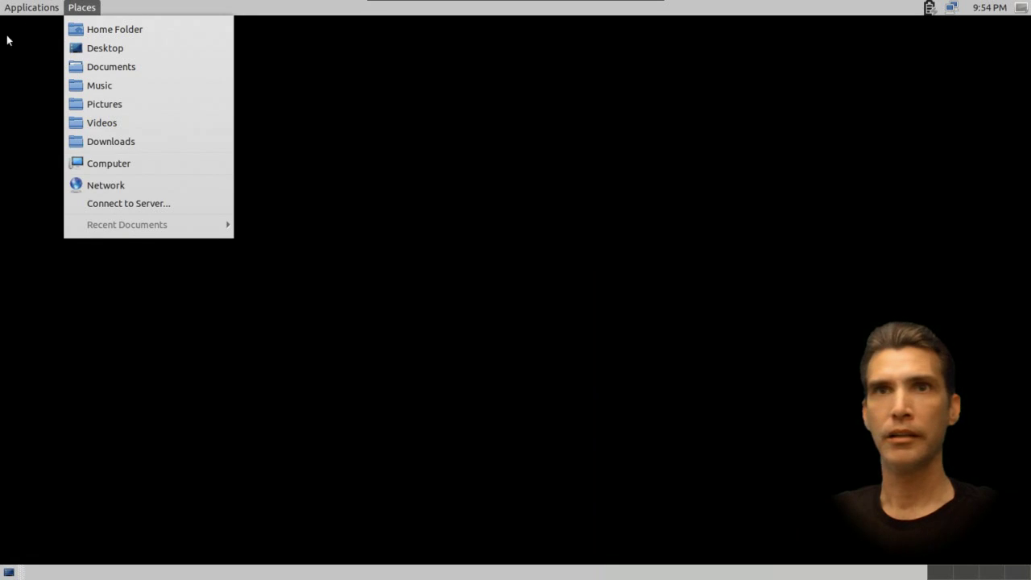
{"action": "mouse_move", "coordinate": [28, 11]}
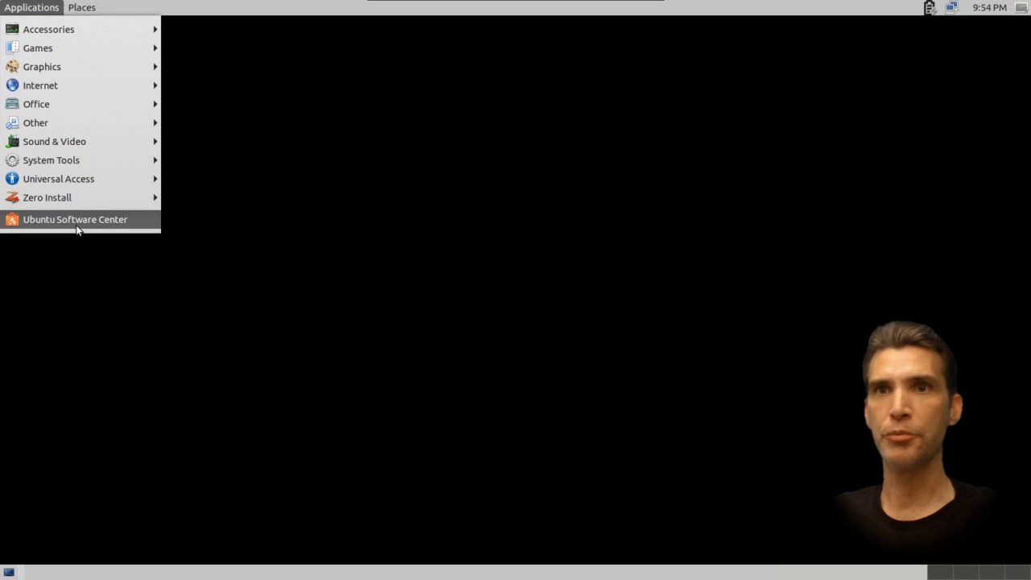
Step: Look through the Applications menu's System Tools list and the Places menu, and dismiss them
{"action": "left_click", "coordinate": [381, 202]}
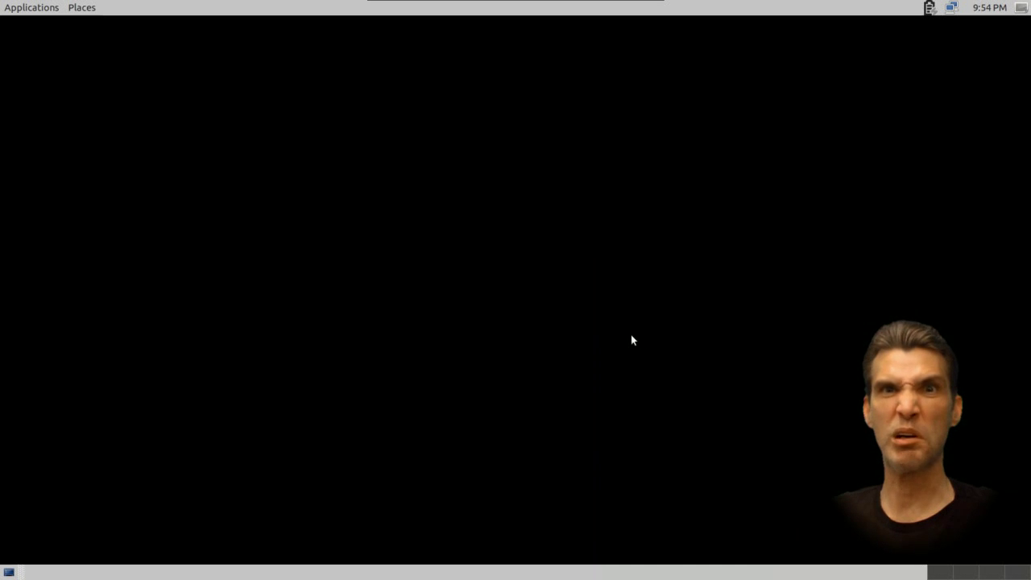
{"action": "left_click", "coordinate": [39, 8]}
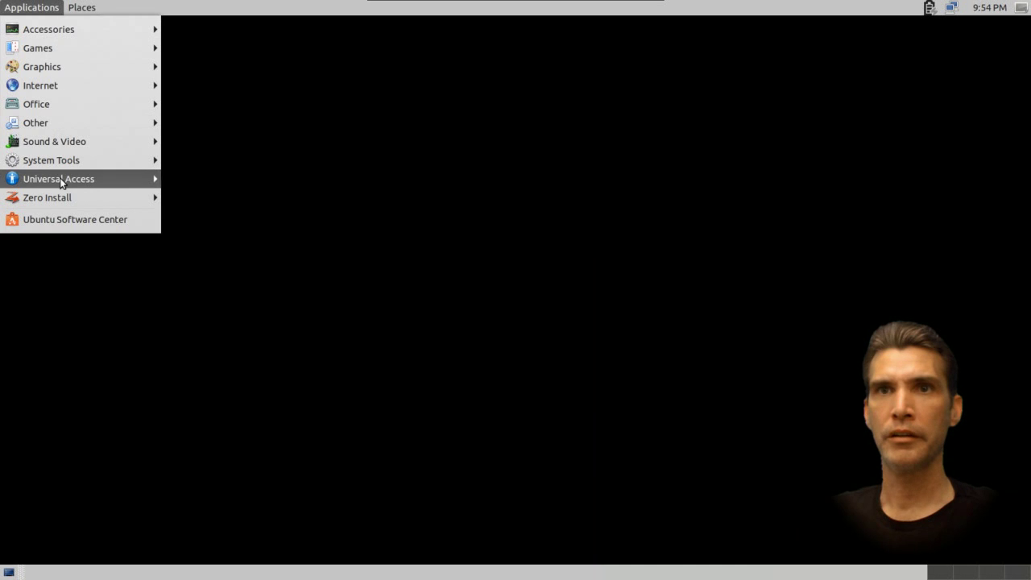
{"action": "mouse_move", "coordinate": [73, 161]}
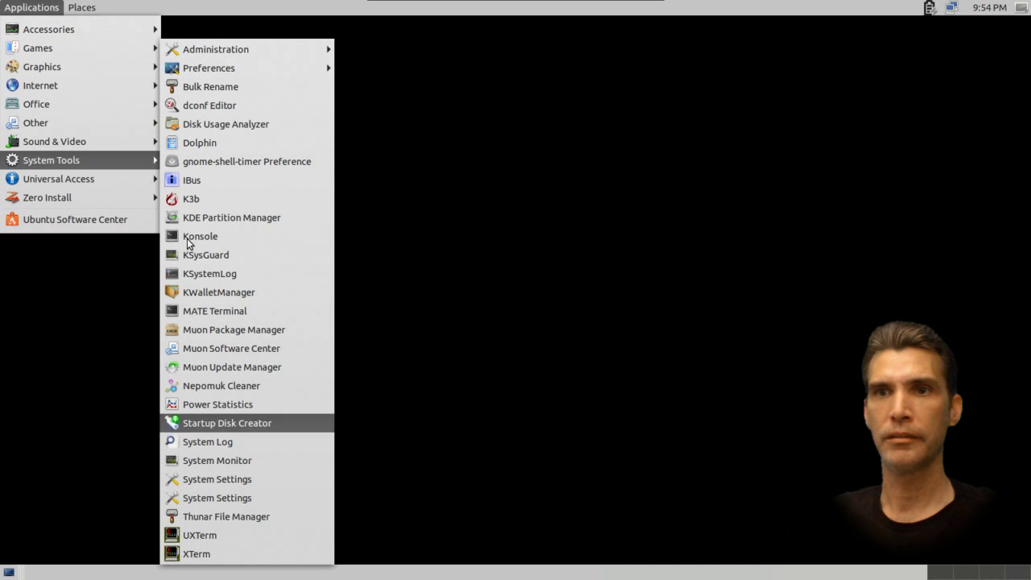
{"action": "mouse_move", "coordinate": [82, 8]}
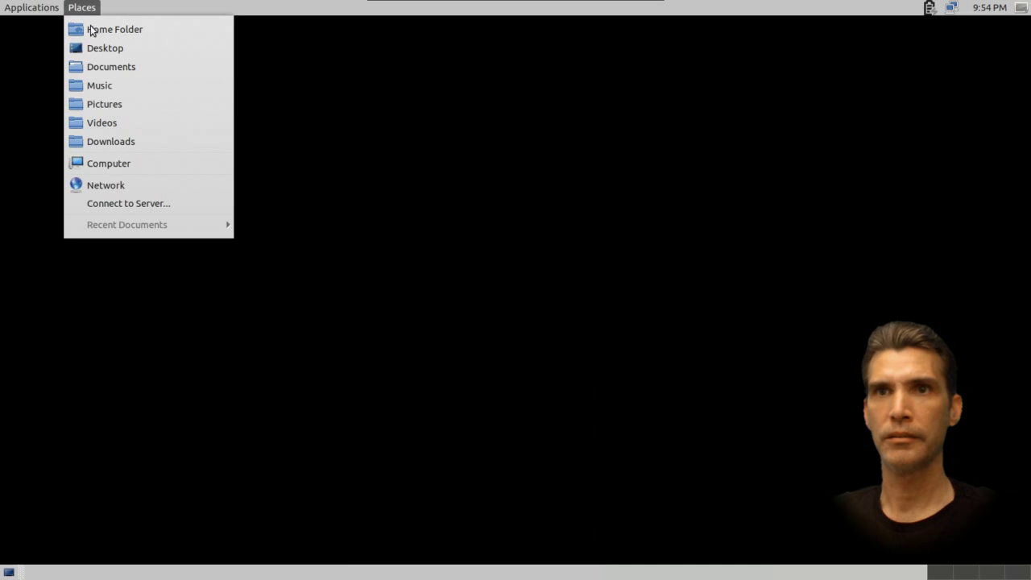
{"action": "left_click", "coordinate": [628, 233]}
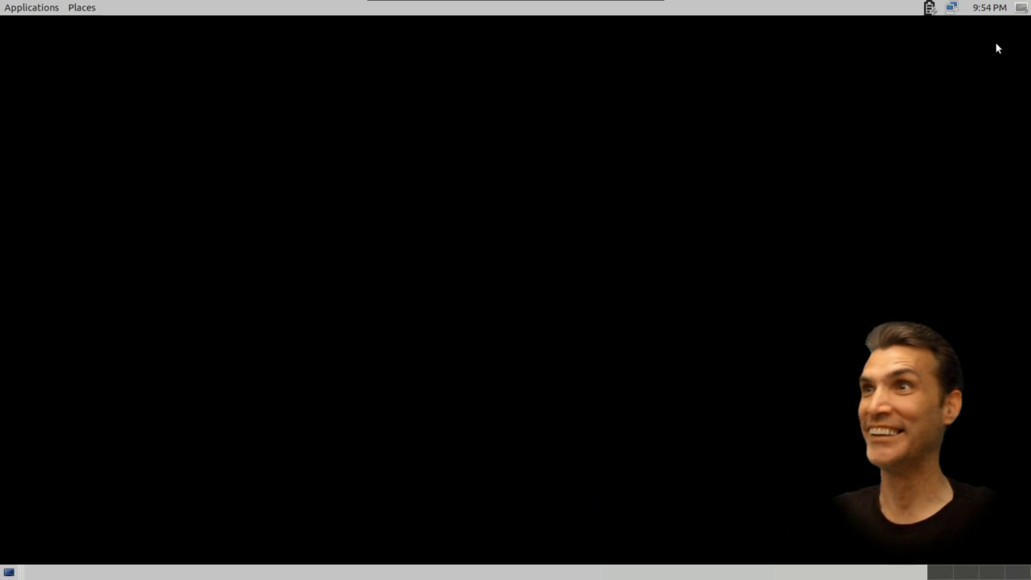
Step: View the session menu's lock, log out and shut down options and the Places locations again
{"action": "left_click", "coordinate": [1020, 10]}
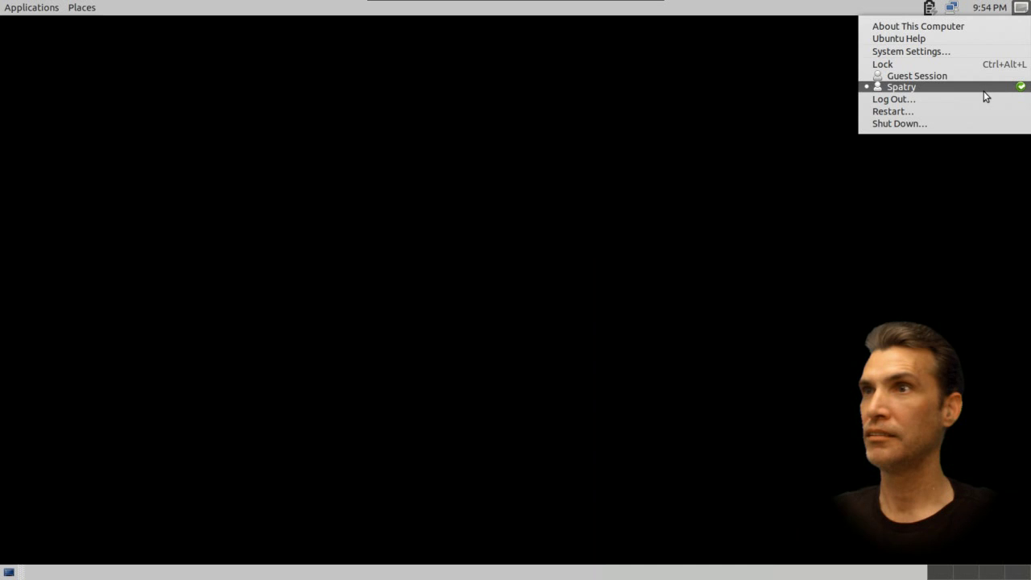
{"action": "left_click", "coordinate": [743, 137]}
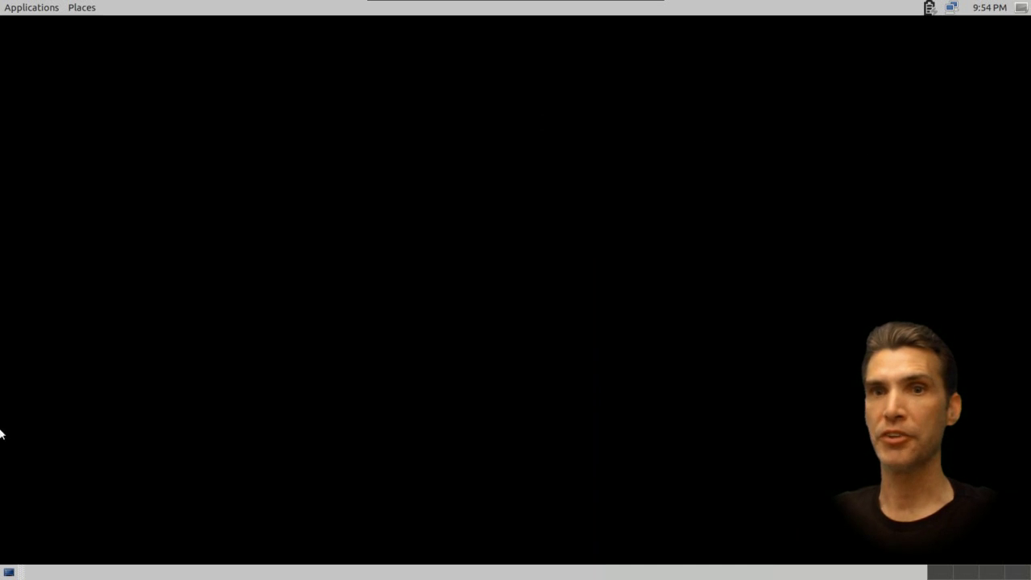
{"action": "left_click", "coordinate": [8, 5]}
{"action": "left_click", "coordinate": [82, 8]}
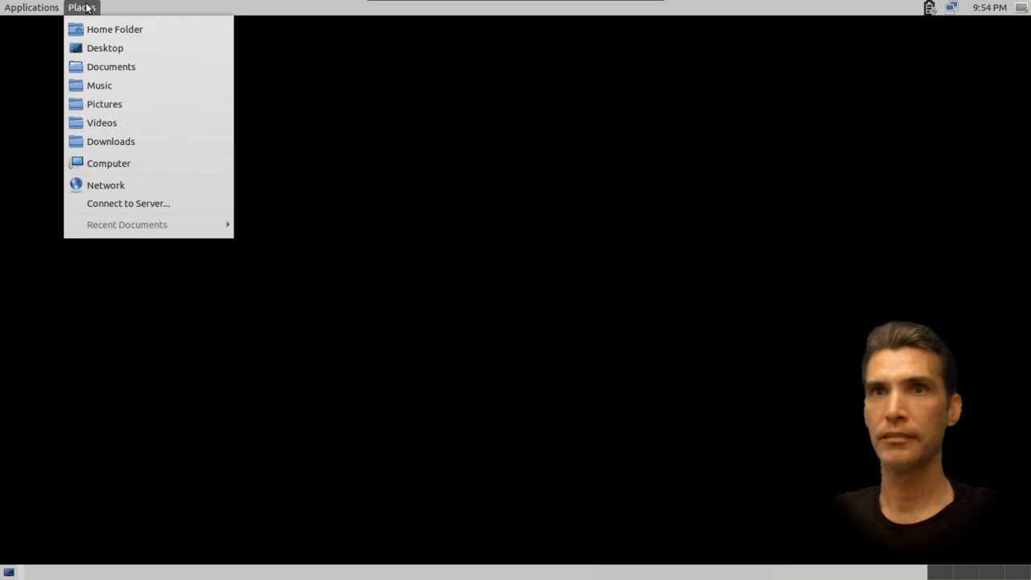
{"action": "left_click", "coordinate": [810, 142]}
Step: Leave the session for the HY-D-V1 desktop and switch to the kde desktop environment
{"action": "left_click", "coordinate": [1021, 7]}
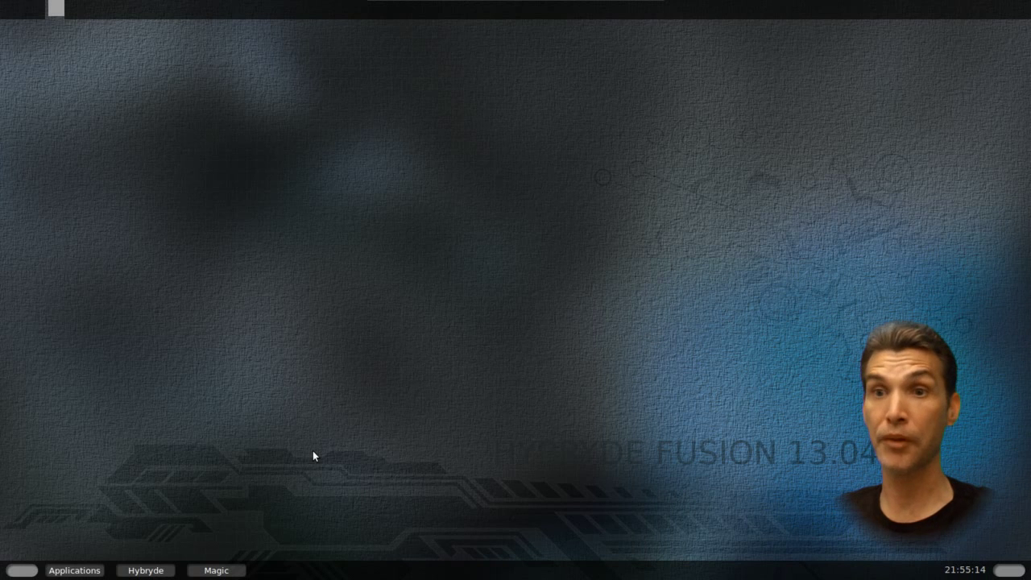
{"action": "left_click", "coordinate": [146, 570]}
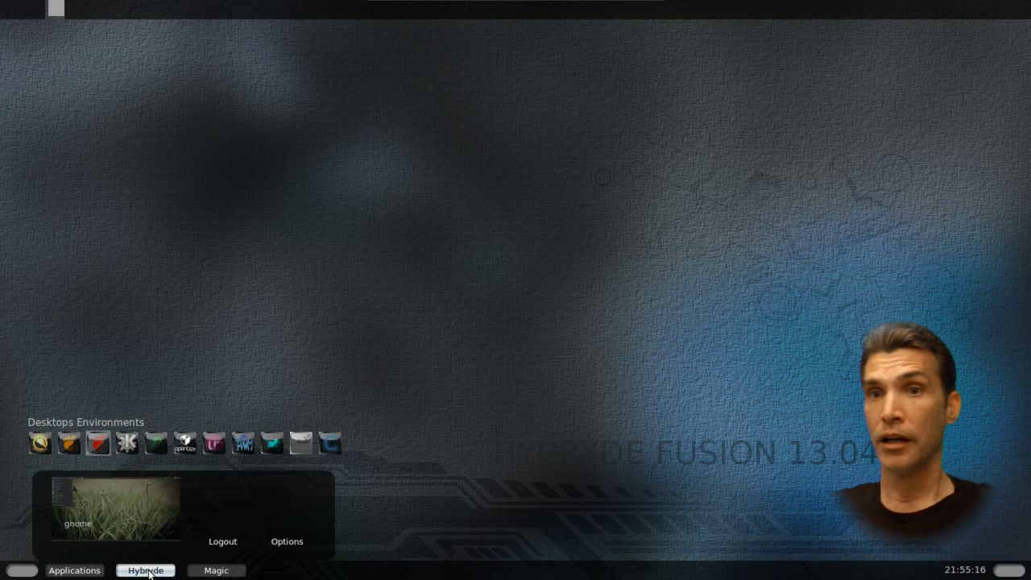
{"action": "mouse_move", "coordinate": [128, 445]}
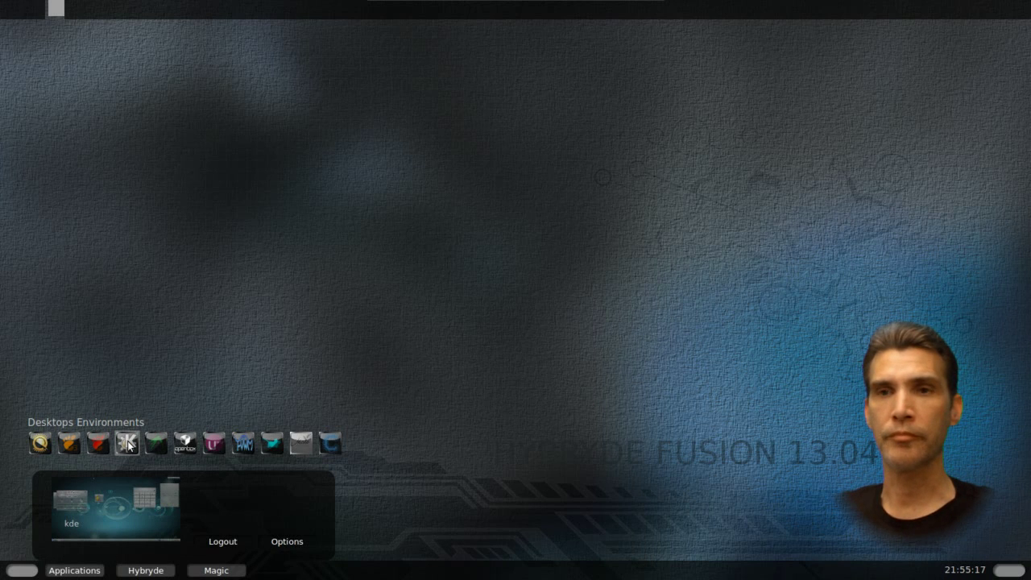
{"action": "left_click", "coordinate": [128, 443]}
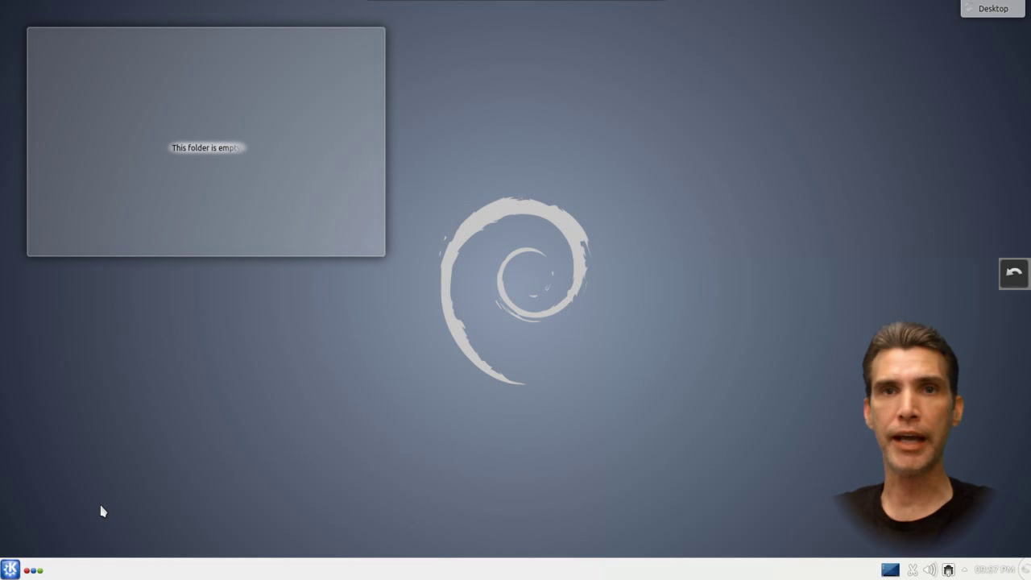
Step: Open the Home folder from the Computer places in the KDE launcher and move the Dolphin window toward the desktop's centre
{"action": "left_click", "coordinate": [9, 570]}
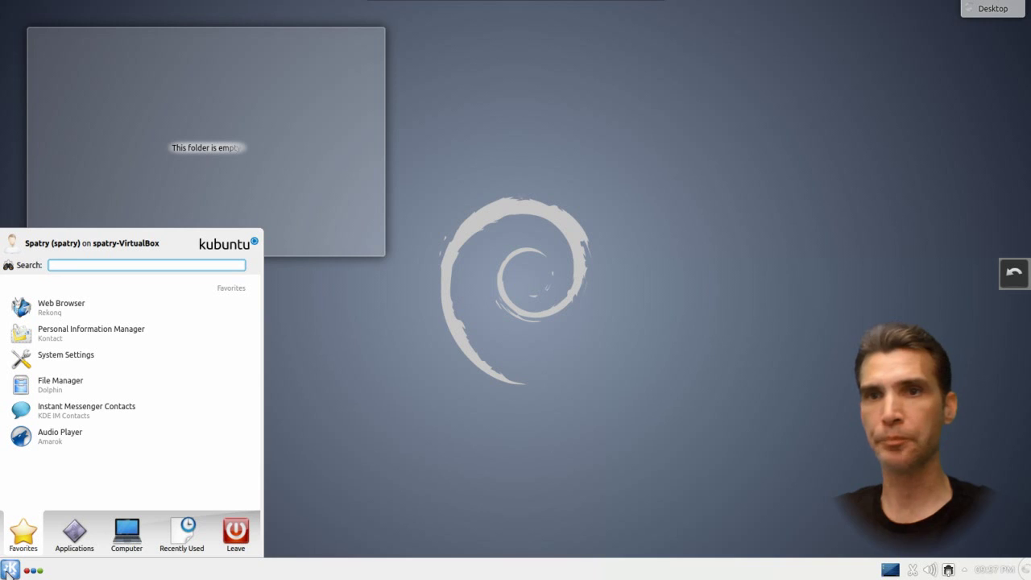
{"action": "left_click", "coordinate": [138, 546]}
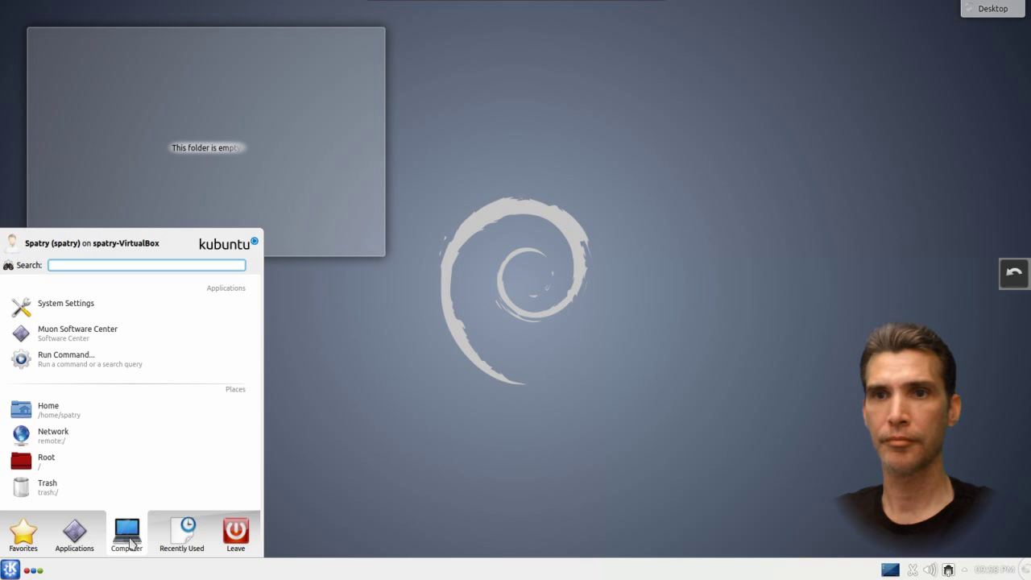
{"action": "left_click", "coordinate": [49, 418]}
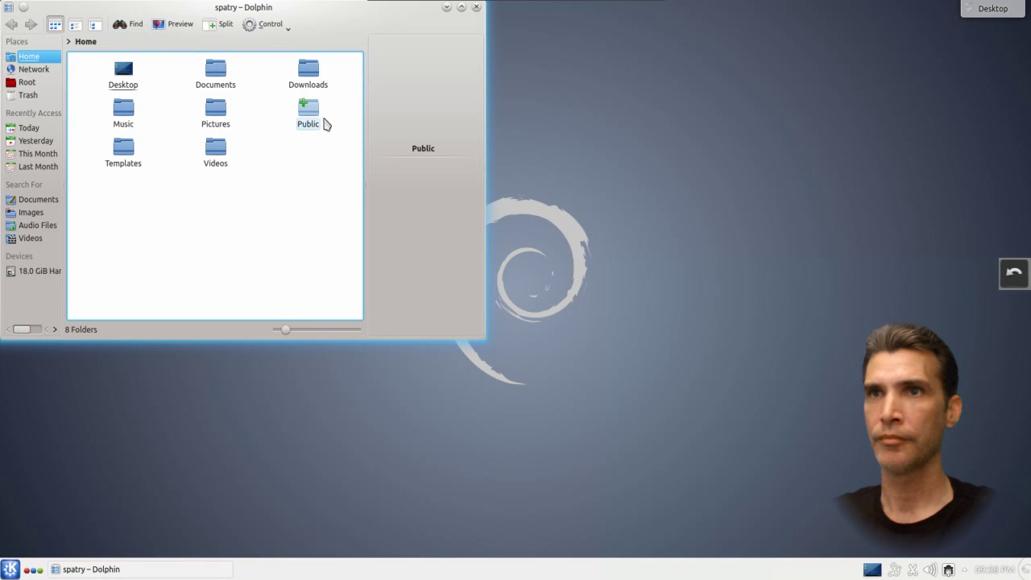
{"action": "left_click_drag", "start_coordinate": [313, 12], "coordinate": [522, 126]}
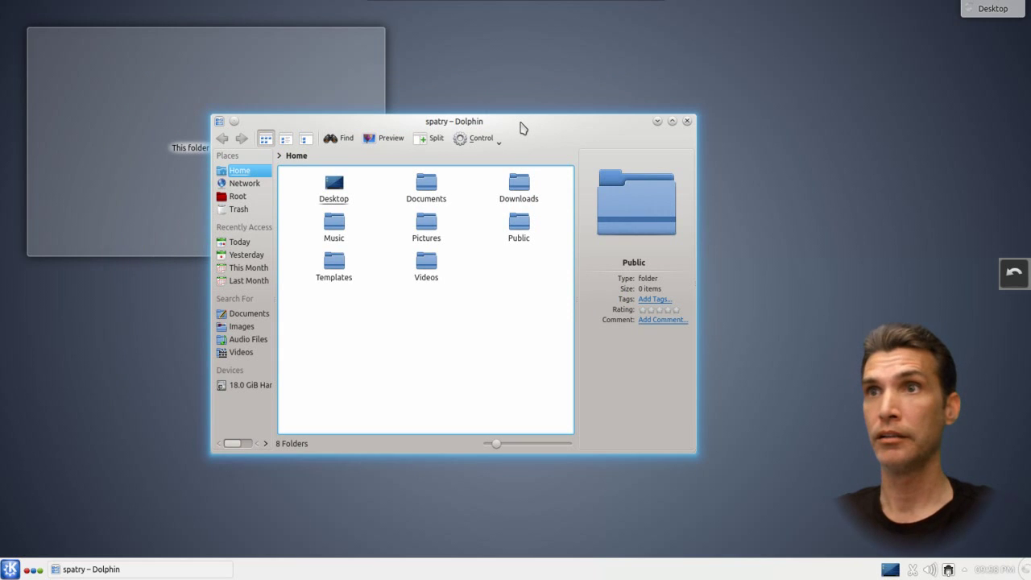
Step: Open the Window Manager Settings from the Dolphin window's actions and show All Effects under Desktop Effects
{"action": "right_click", "coordinate": [524, 126]}
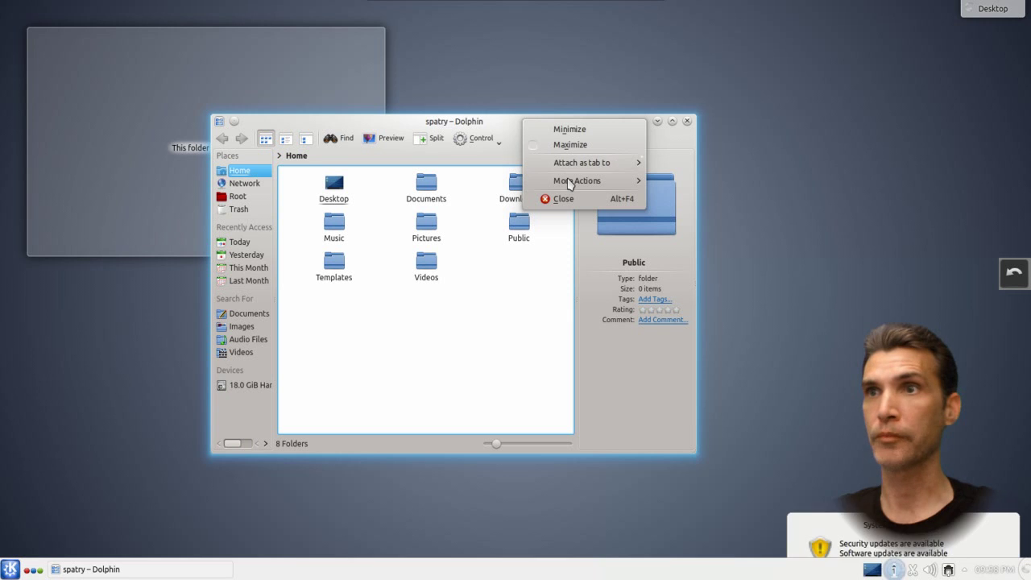
{"action": "mouse_move", "coordinate": [572, 181]}
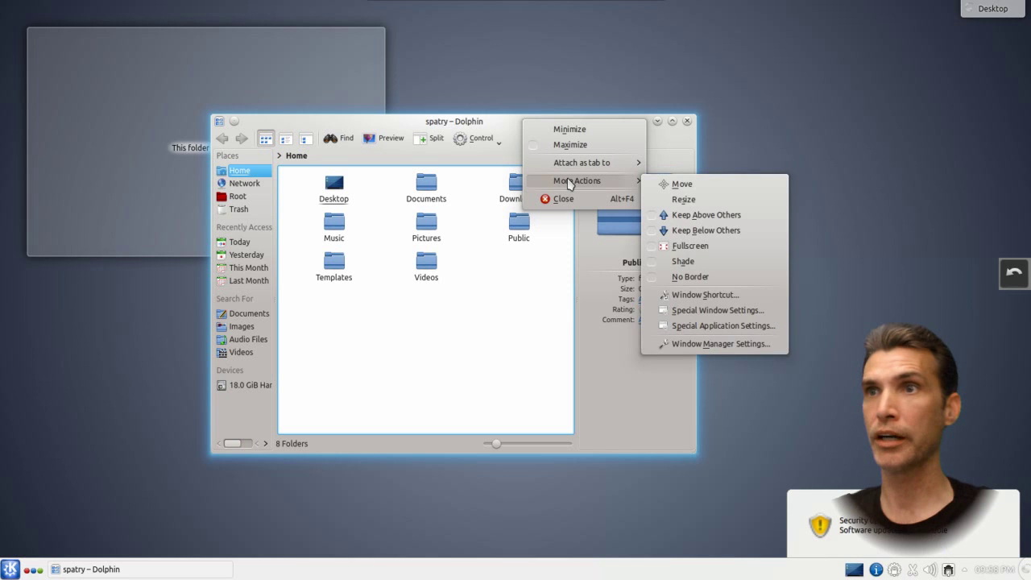
{"action": "left_click", "coordinate": [697, 345]}
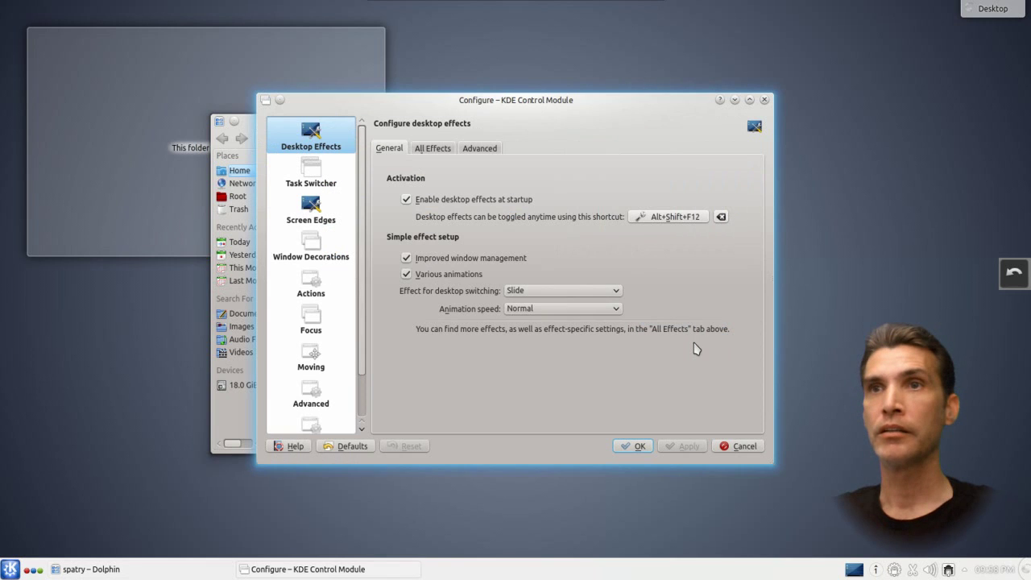
{"action": "left_click", "coordinate": [432, 148]}
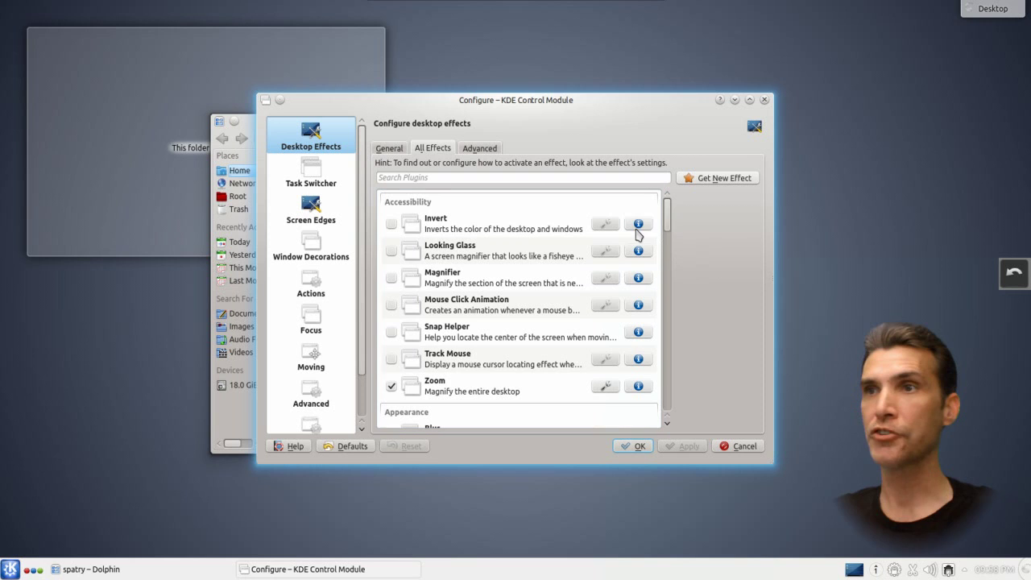
Step: Enable the Wobbly Windows desktop effect, go through its own settings, and apply the change
{"action": "mouse_move", "coordinate": [672, 223]}
{"action": "left_mouse_down"}
{"action": "mouse_move", "coordinate": [668, 296]}
{"action": "mouse_move", "coordinate": [651, 335]}
{"action": "mouse_move", "coordinate": [655, 211]}
{"action": "left_mouse_up"}
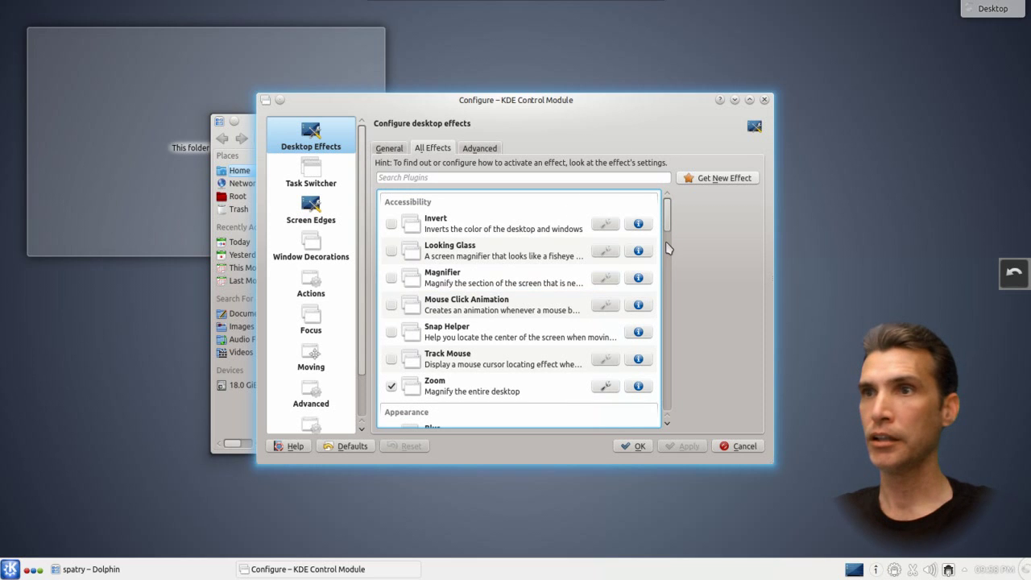
{"action": "left_click_drag", "start_coordinate": [669, 232], "coordinate": [666, 346]}
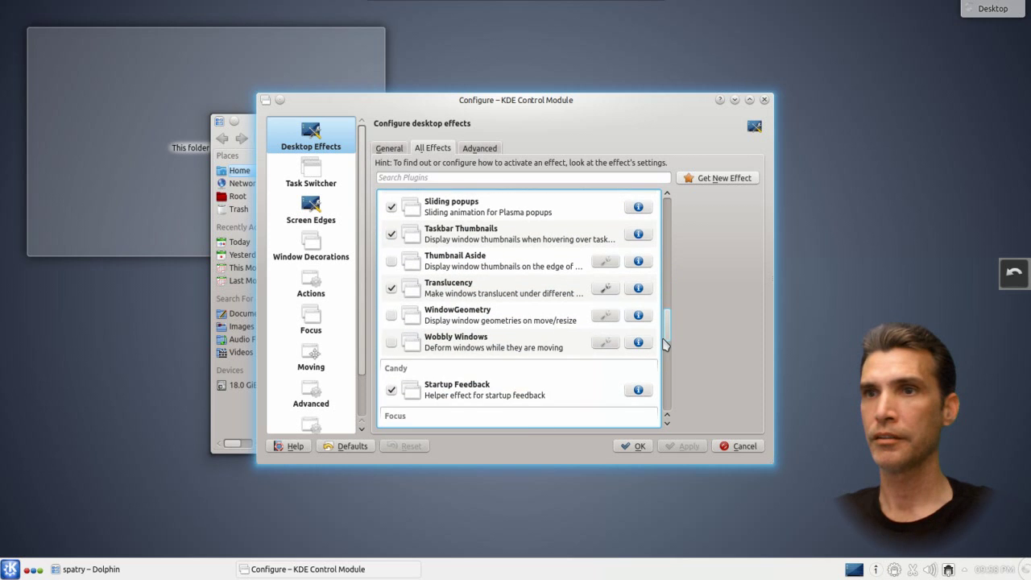
{"action": "left_click", "coordinate": [391, 342]}
{"action": "left_click", "coordinate": [608, 343]}
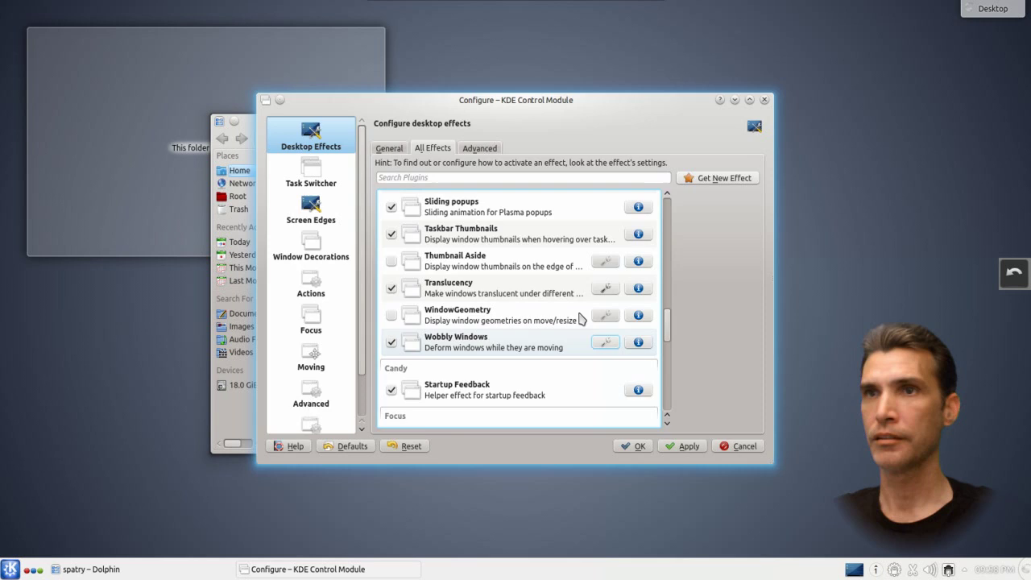
{"action": "left_click_drag", "start_coordinate": [433, 237], "coordinate": [497, 237]}
{"action": "left_click", "coordinate": [556, 351]}
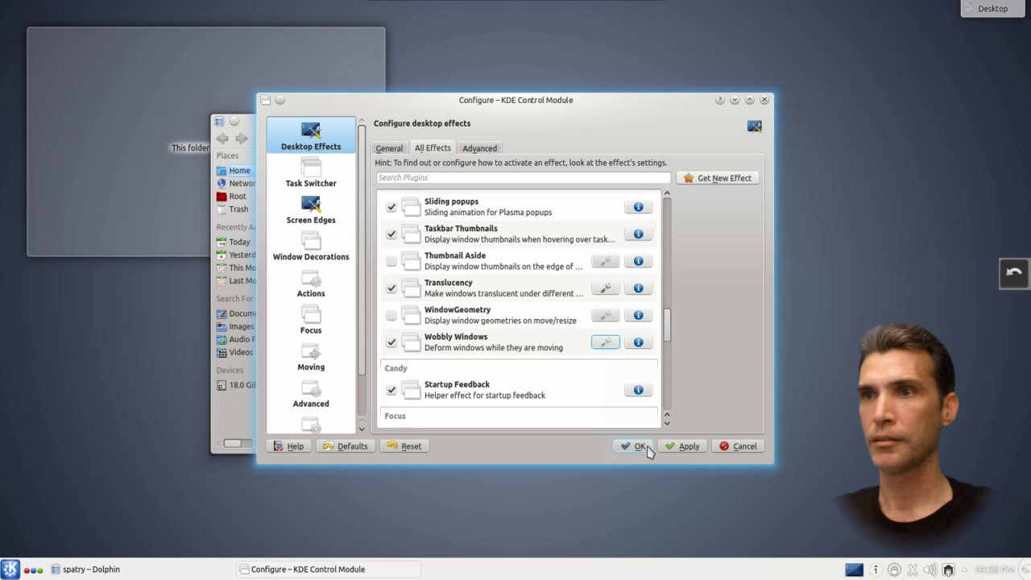
{"action": "left_click", "coordinate": [679, 447]}
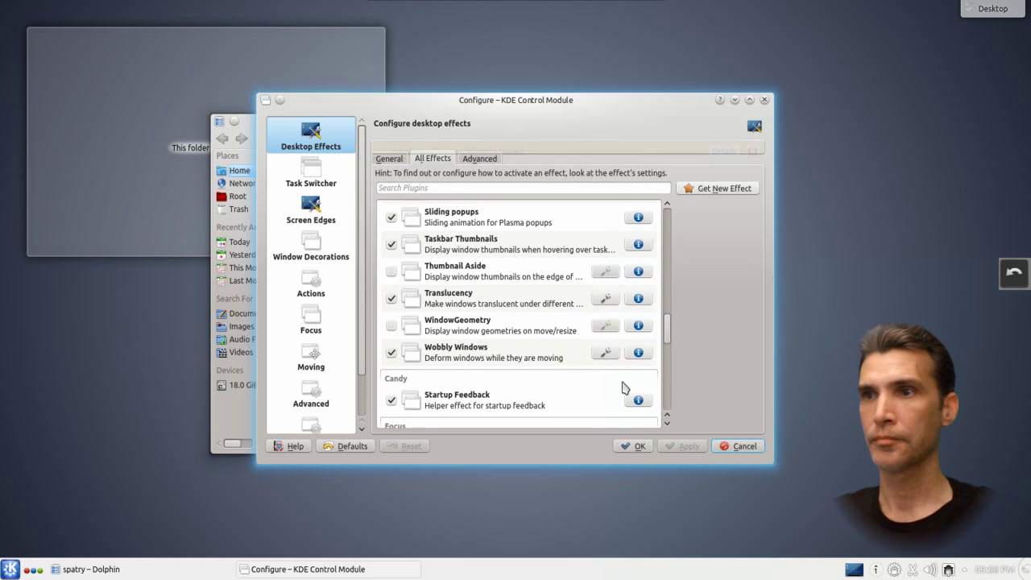
Step: Test the effect by moving the KDE Control Module window, and close it to return to Dolphin
{"action": "left_click_drag", "start_coordinate": [512, 103], "coordinate": [406, 78]}
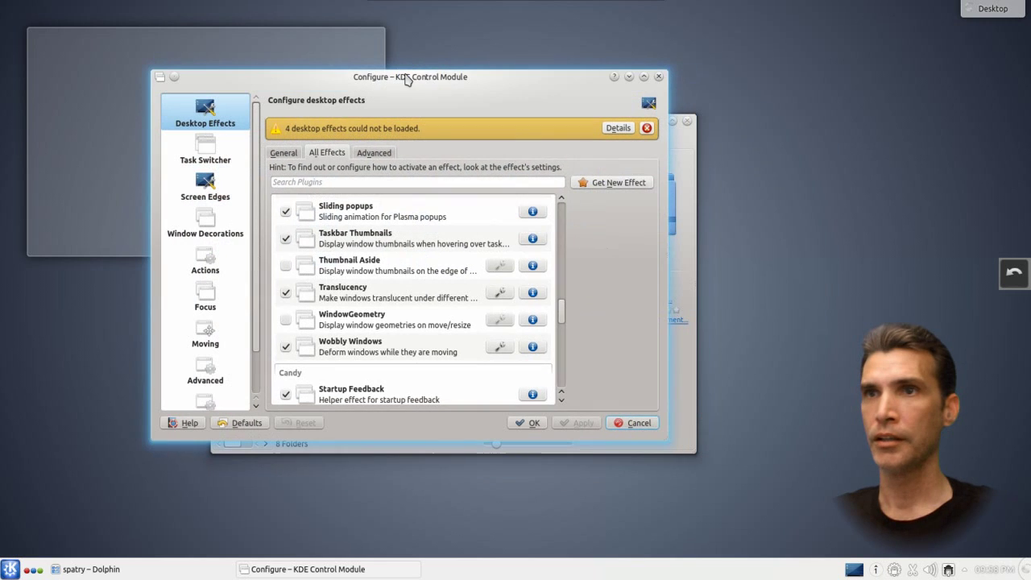
{"action": "left_click", "coordinate": [659, 77]}
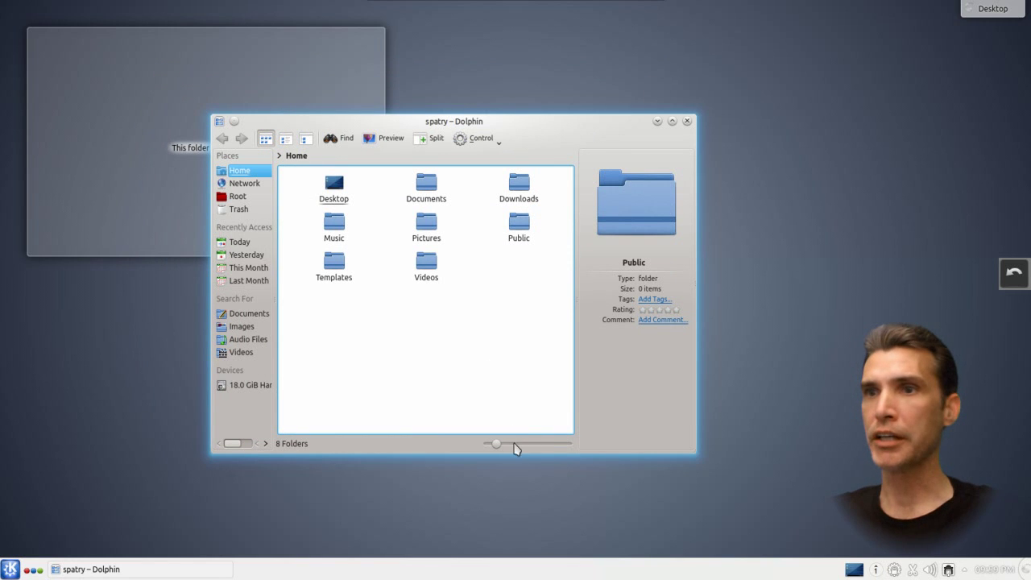
{"action": "left_click_drag", "start_coordinate": [497, 444], "coordinate": [517, 453]}
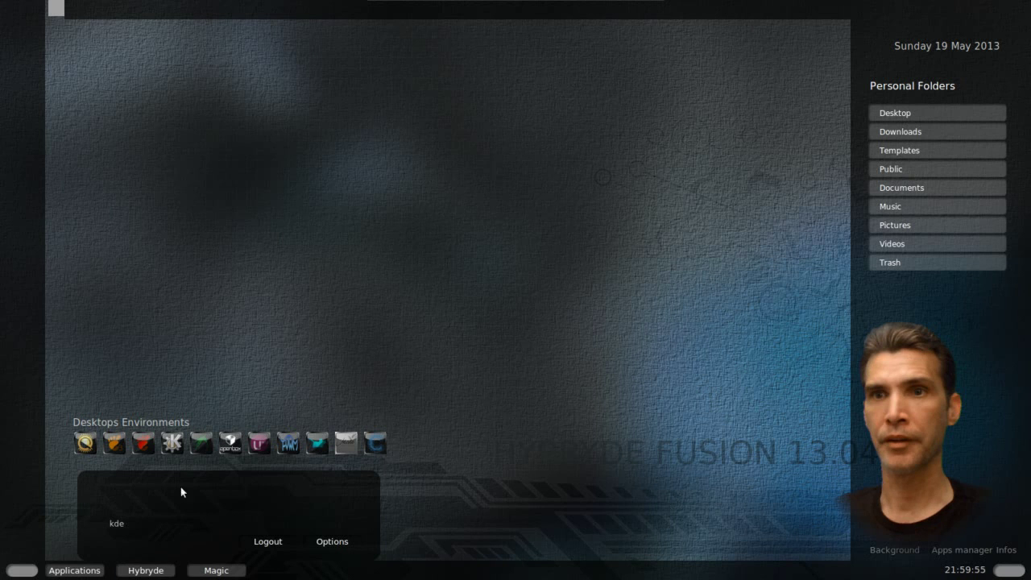
Step: Switch to the desktop environment listed right after kde, view its application categories and dismiss the menu
{"action": "mouse_move", "coordinate": [203, 446]}
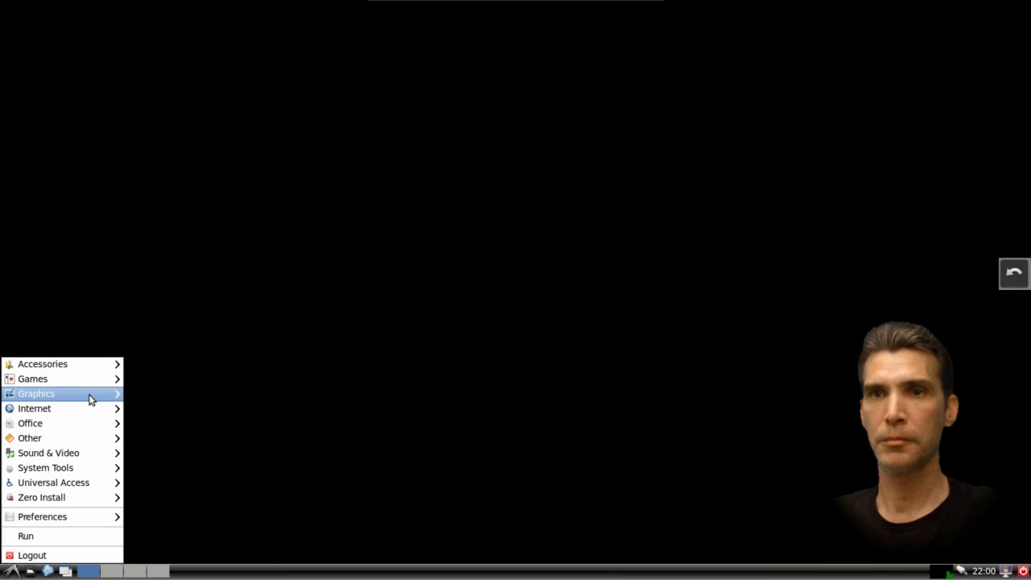
{"action": "left_click", "coordinate": [471, 250]}
Step: Examine the Appearance options in Desktop Preferences, including the wallpaper image chooser, and close them without choosing an image
{"action": "right_click", "coordinate": [469, 248]}
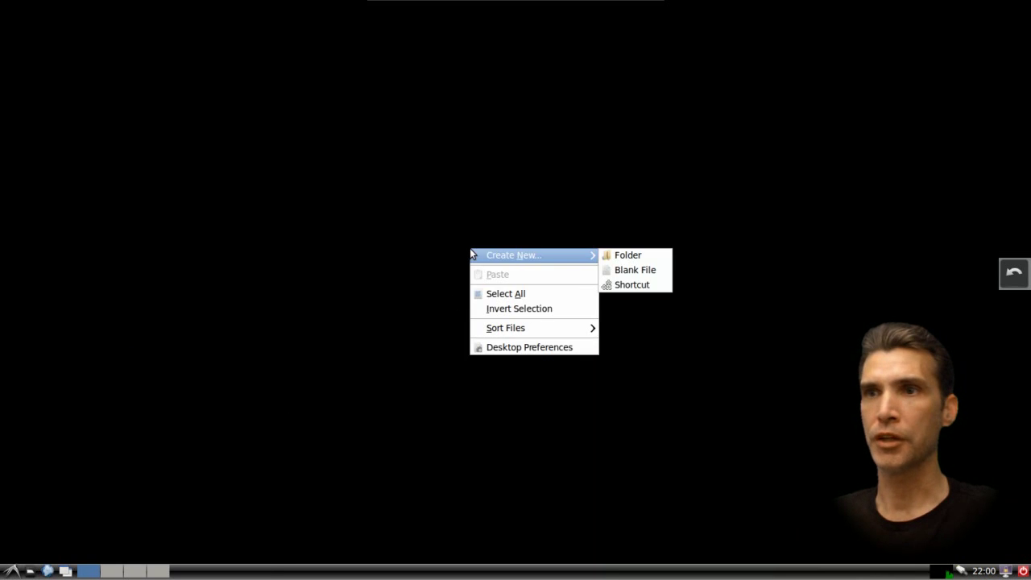
{"action": "left_click", "coordinate": [533, 347]}
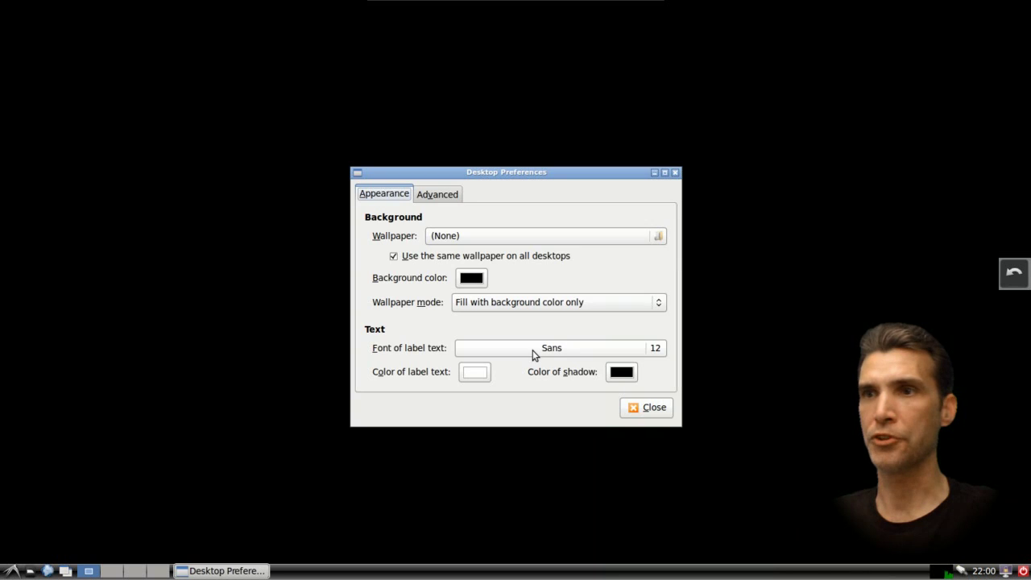
{"action": "left_click", "coordinate": [451, 236]}
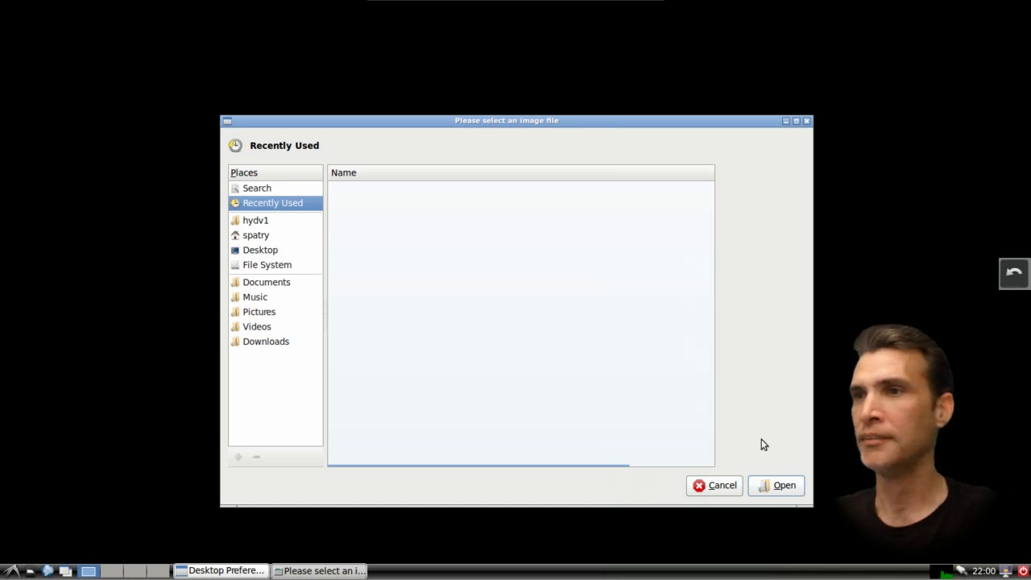
{"action": "left_click", "coordinate": [717, 486]}
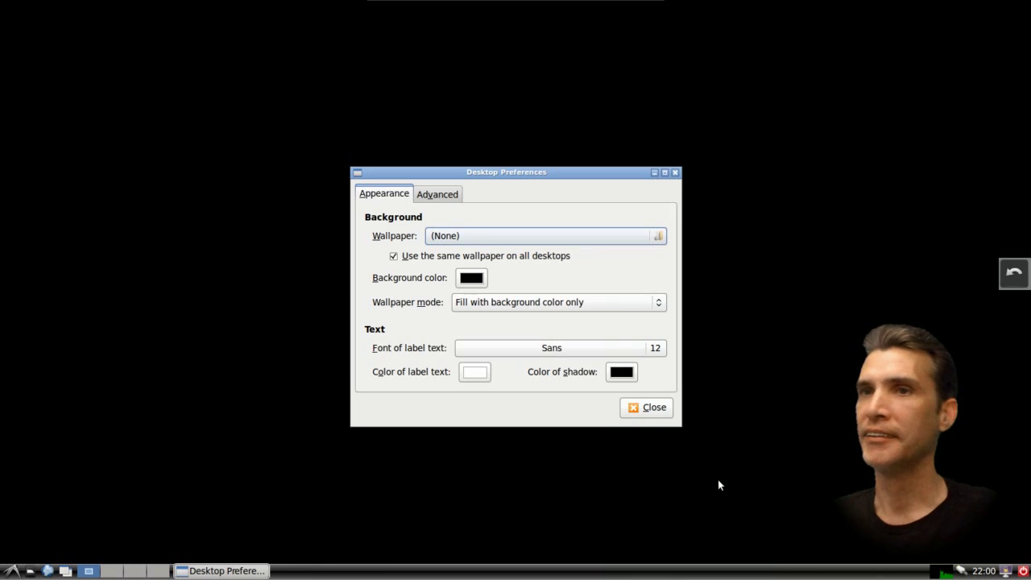
{"action": "left_click", "coordinate": [657, 412]}
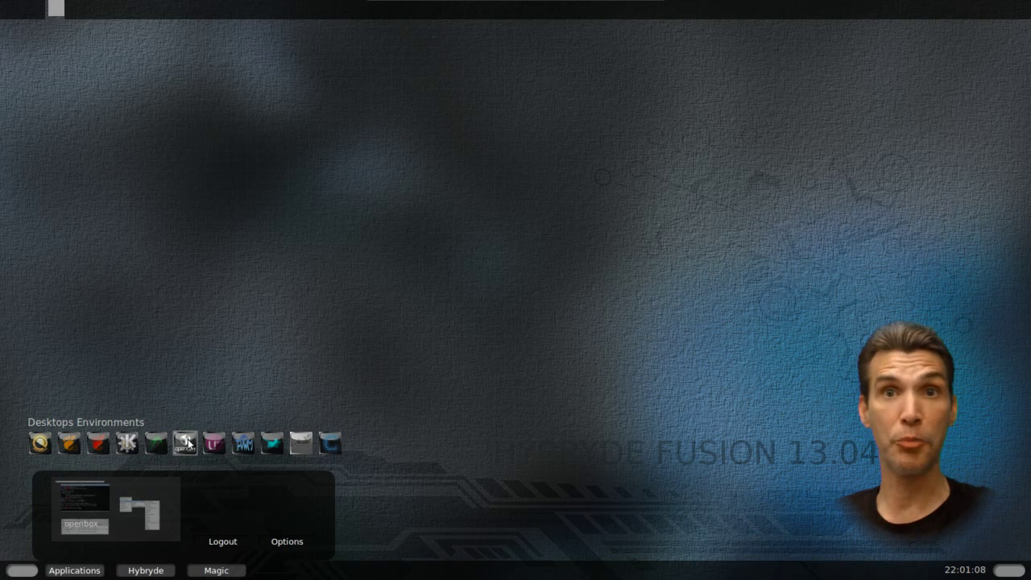
Step: Switch to the openbox desktop environment and open its terminal emulator
{"action": "left_click", "coordinate": [186, 443]}
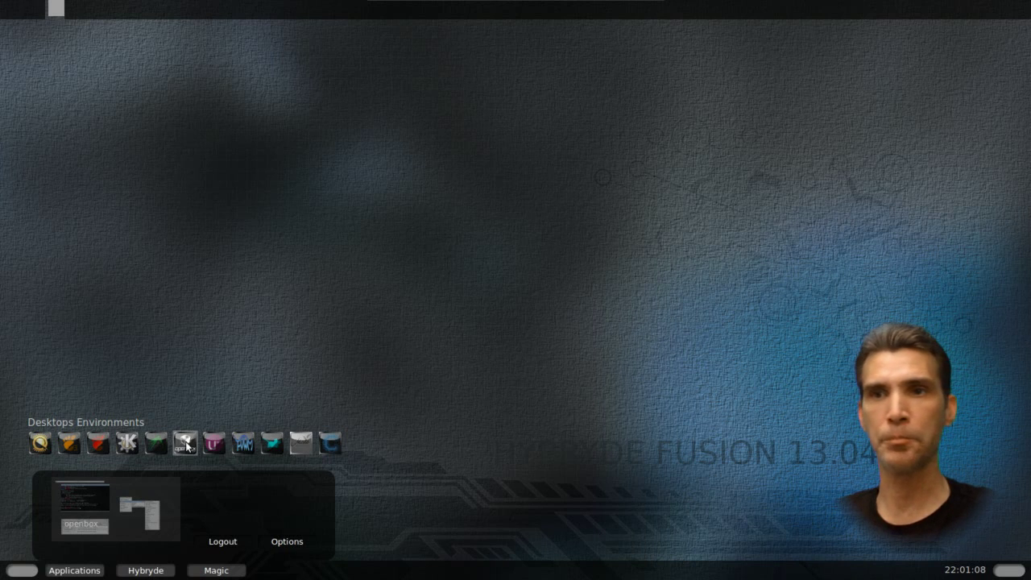
{"action": "right_click", "coordinate": [323, 233]}
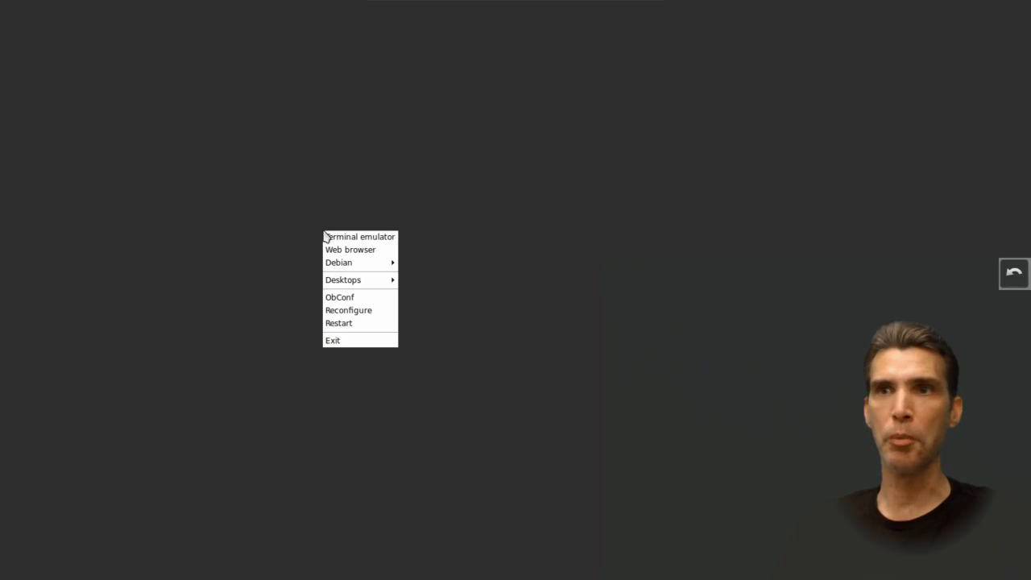
{"action": "left_click", "coordinate": [377, 240]}
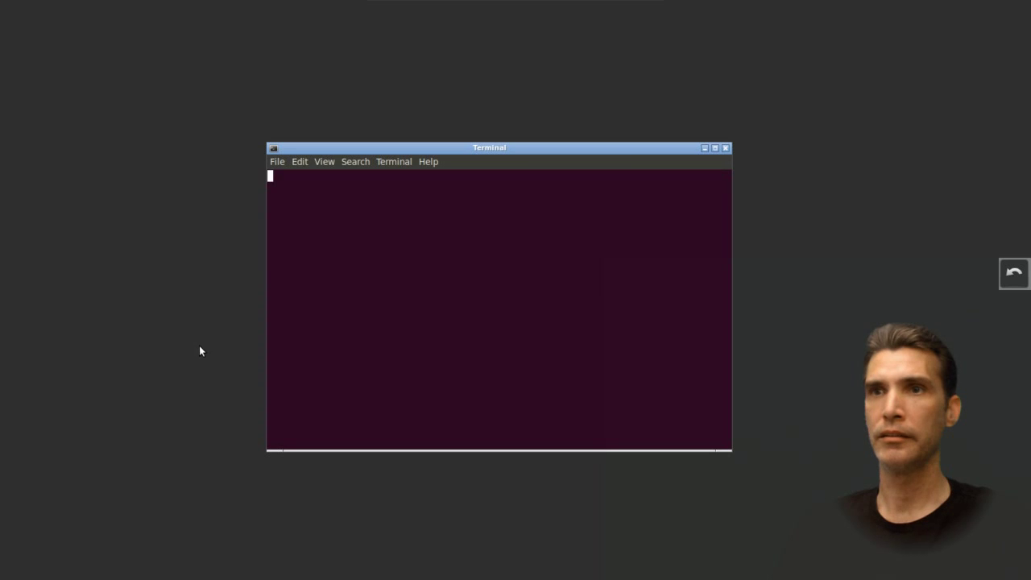
Step: Look through the Debian and Desktops entries of the openbox desktop menu, and exit the openbox session
{"action": "right_click", "coordinate": [149, 274]}
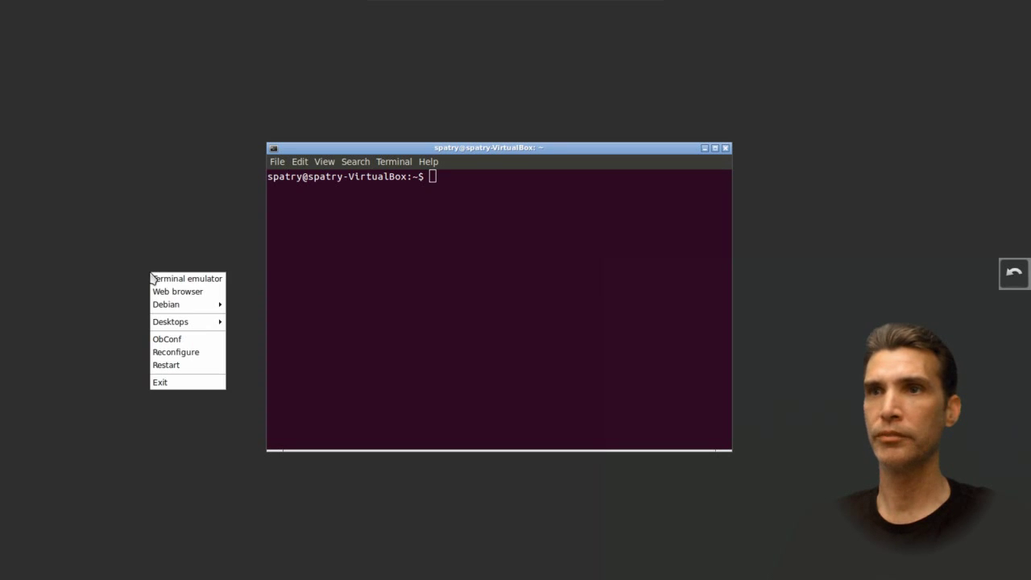
{"action": "mouse_move", "coordinate": [173, 306]}
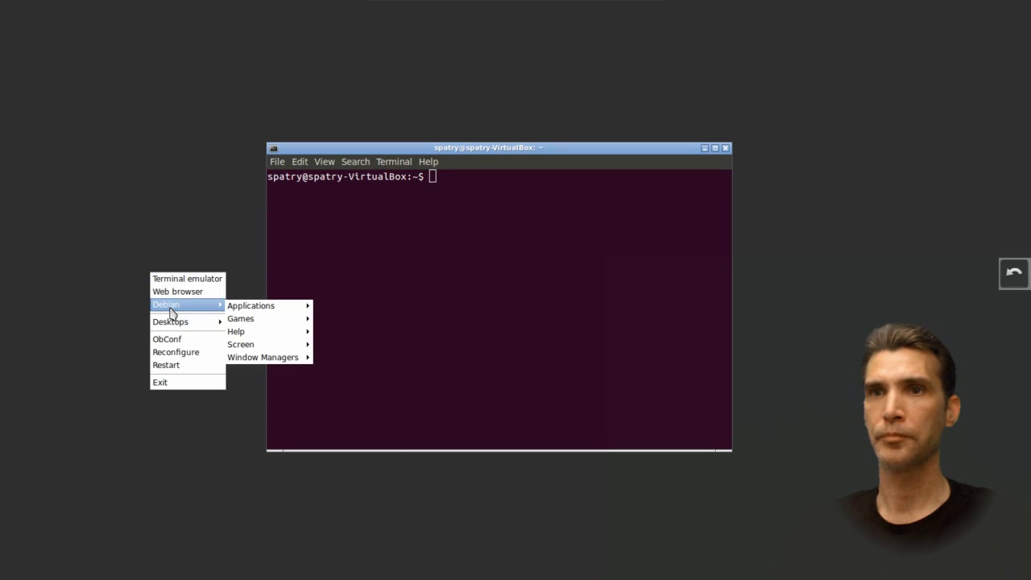
{"action": "mouse_move", "coordinate": [254, 308]}
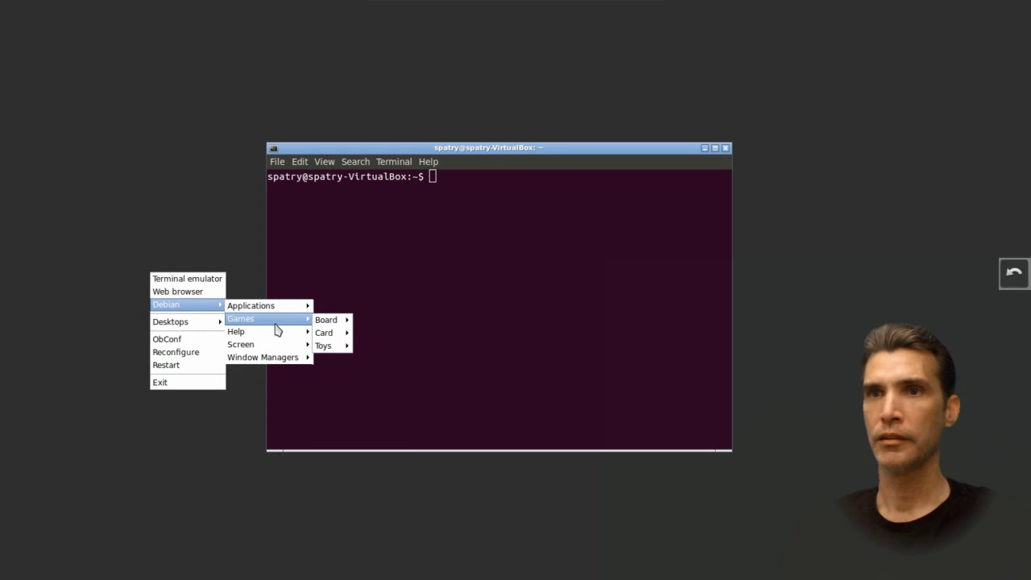
{"action": "mouse_move", "coordinate": [268, 362]}
{"action": "mouse_move", "coordinate": [181, 323]}
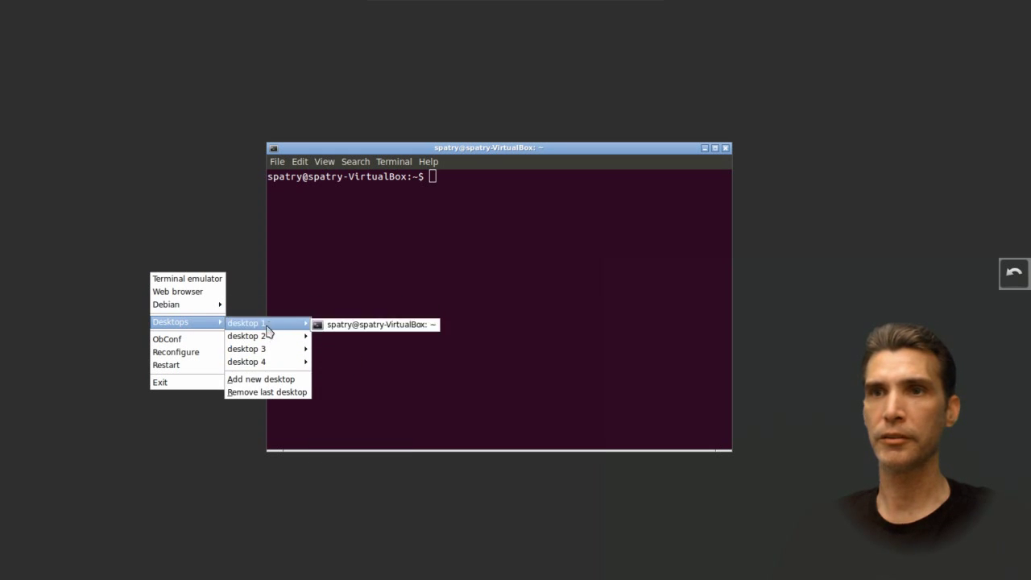
{"action": "mouse_move", "coordinate": [233, 355]}
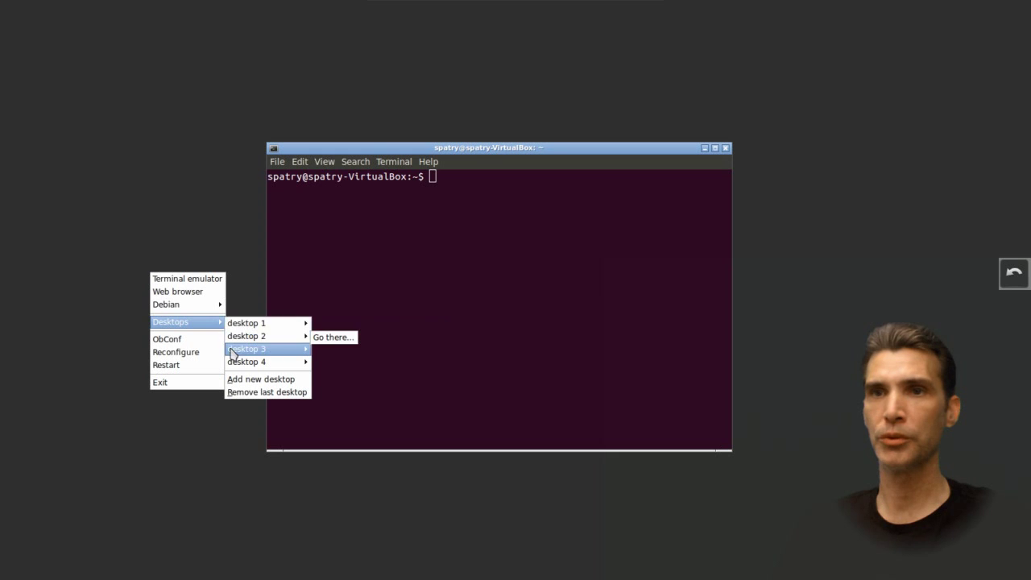
{"action": "left_click", "coordinate": [171, 385]}
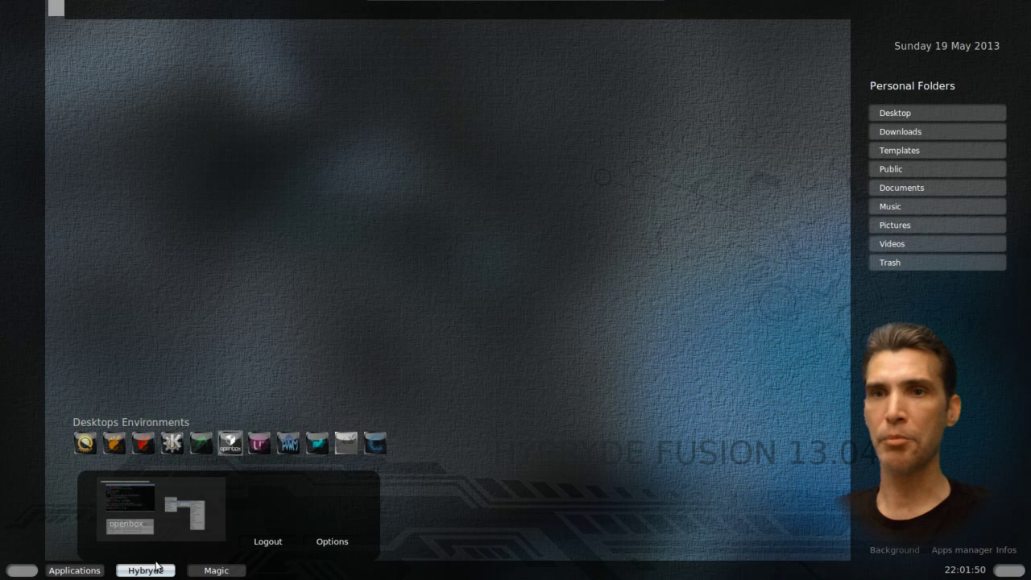
Step: Switch to the unity desktop environment and enter the account password at the login screen
{"action": "mouse_move", "coordinate": [260, 445]}
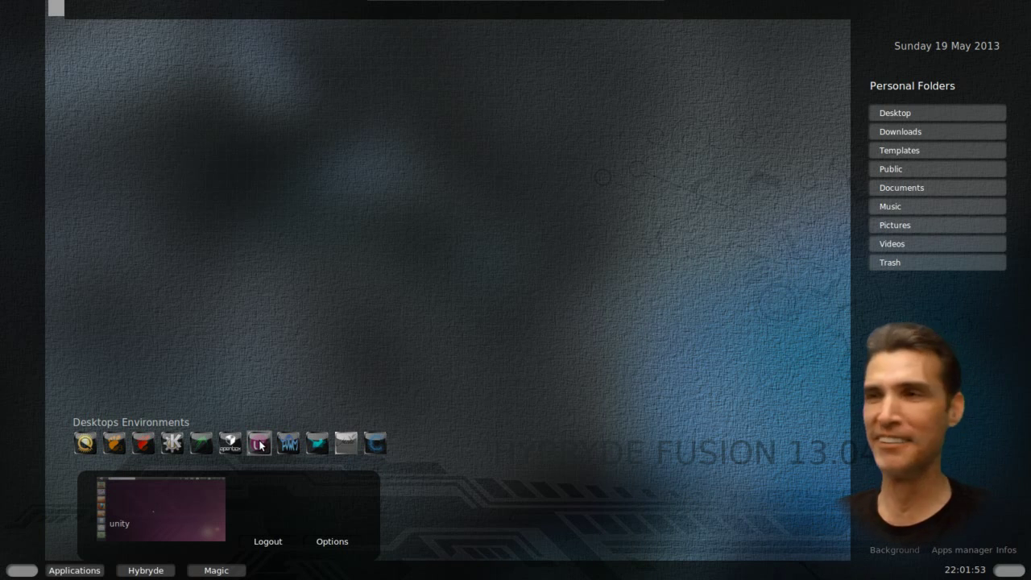
{"action": "left_click", "coordinate": [260, 443]}
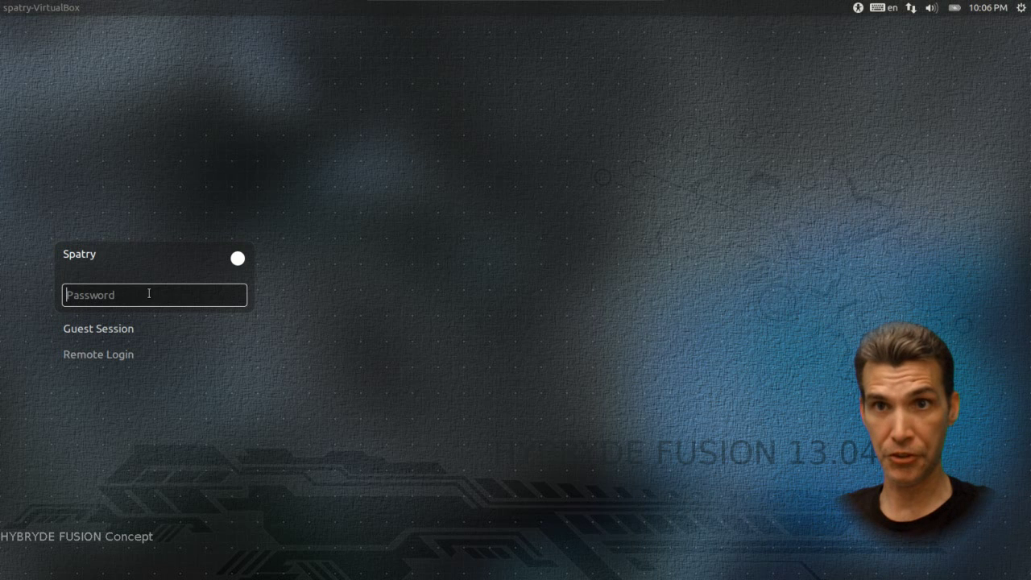
{"action": "type", "text": "••"}
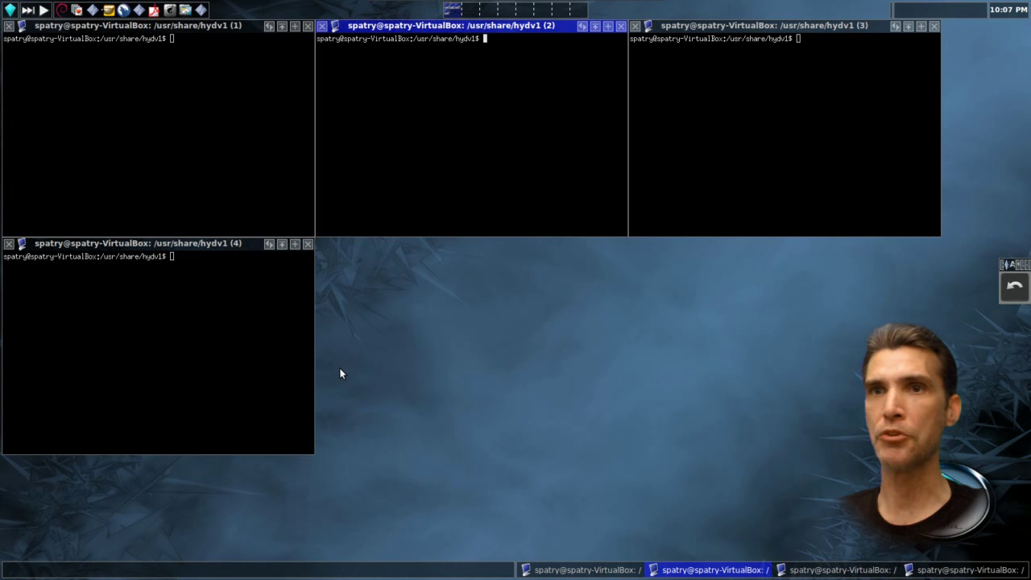
Step: Minimize terminal windows 4, 1 and 2 on the fvwm desktop, leaving only window 3 open
{"action": "left_click", "coordinate": [309, 276]}
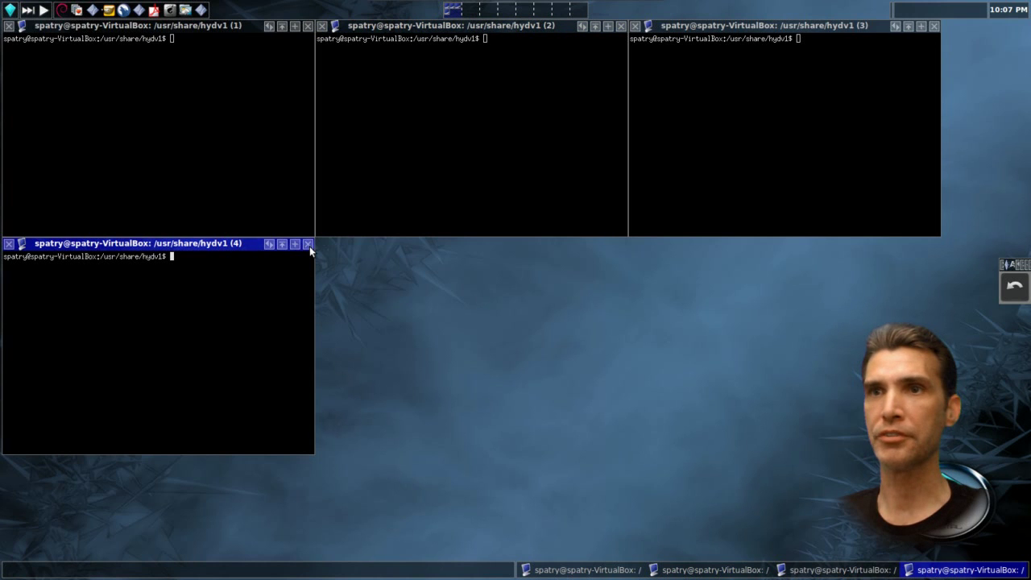
{"action": "left_click", "coordinate": [309, 246]}
{"action": "key", "text": "Escape"}
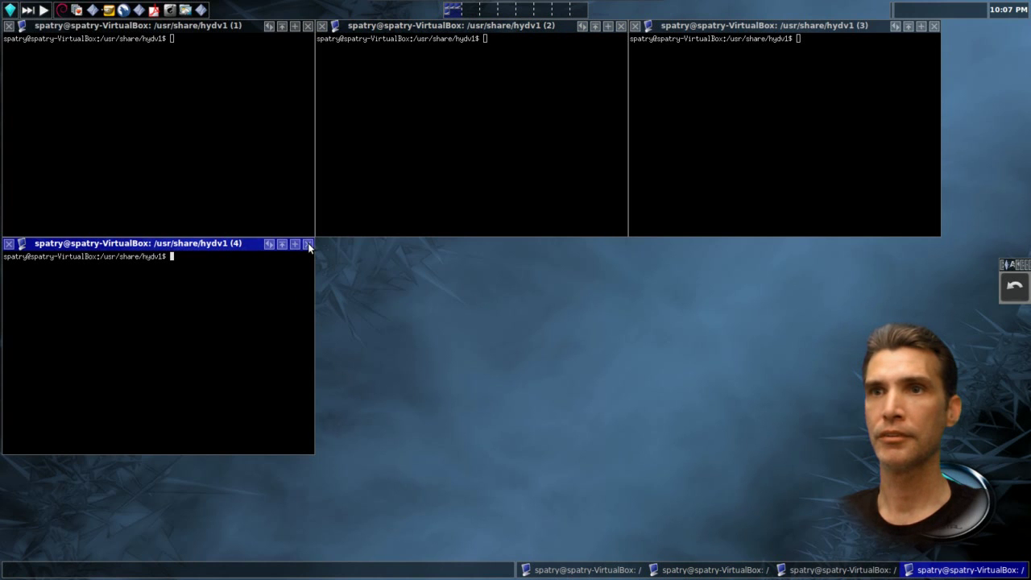
{"action": "left_click", "coordinate": [308, 245]}
{"action": "left_click", "coordinate": [306, 137]}
{"action": "left_click", "coordinate": [307, 27]}
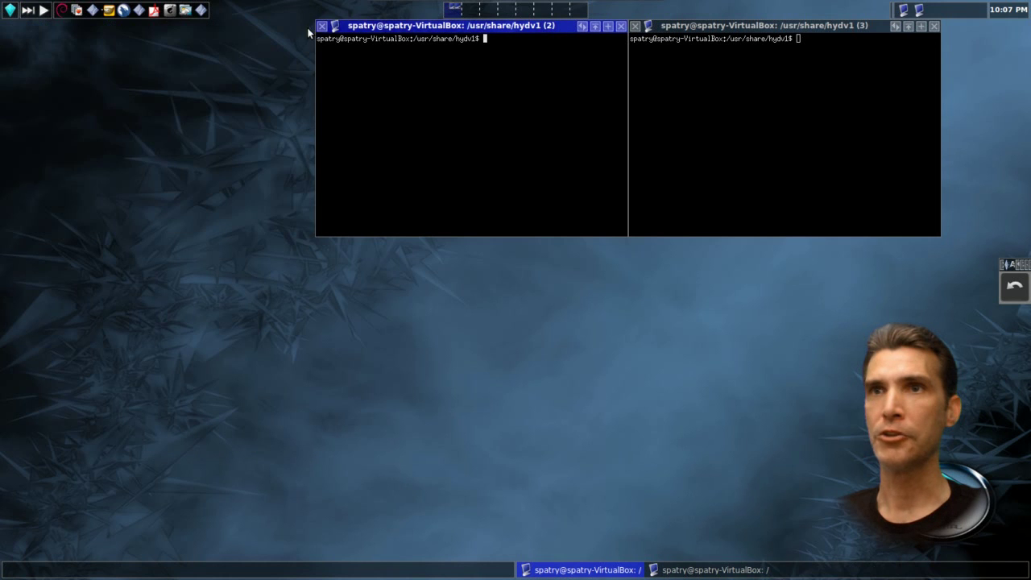
{"action": "left_click", "coordinate": [621, 27]}
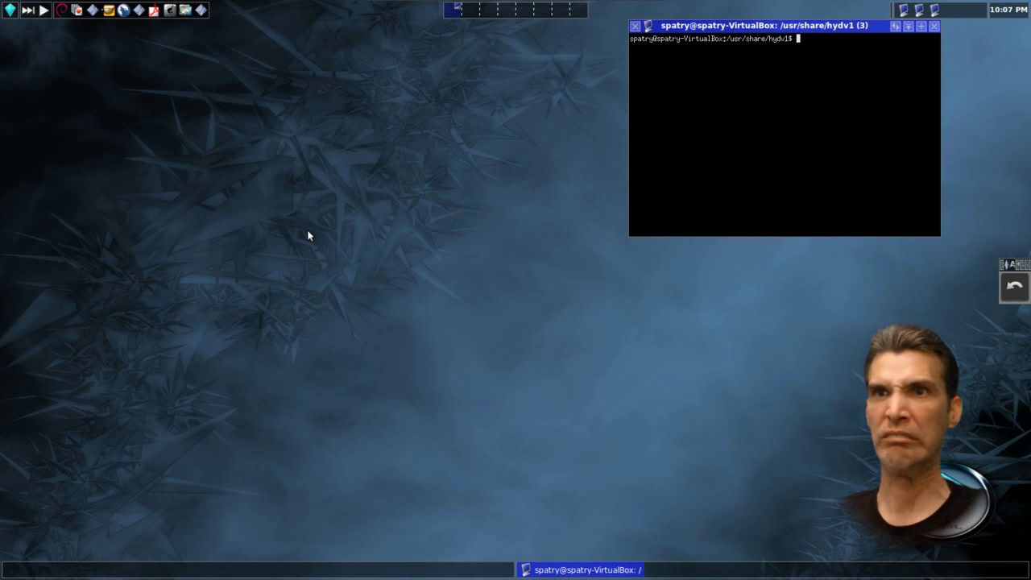
Step: Examine the FVWM-Crystal main menu on the last virtual desktop, including its Screenshot, Wallpaper and Exit entries
{"action": "key", "text": "ctrl+d"}
{"action": "left_click", "coordinate": [9, 10]}
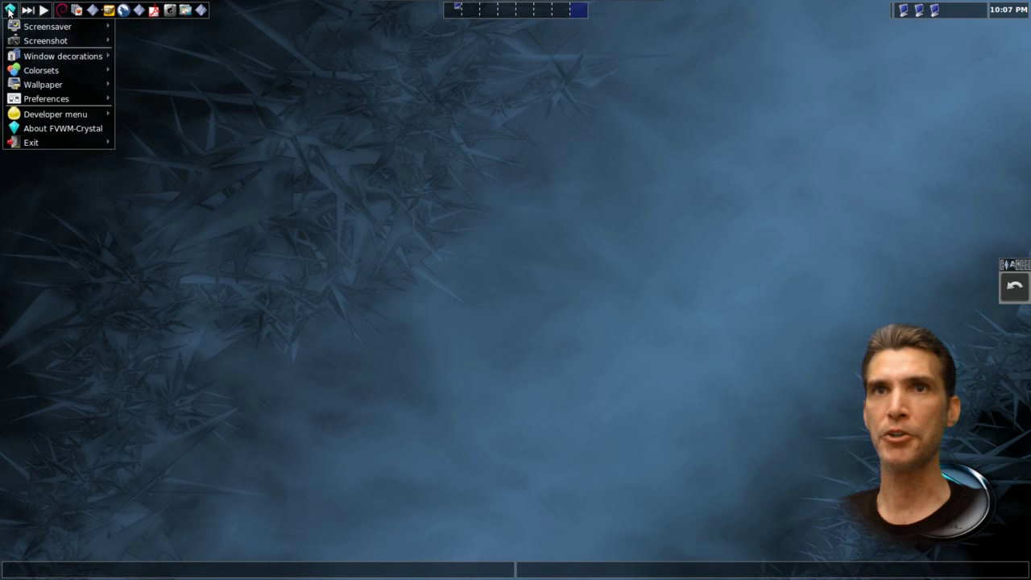
{"action": "mouse_move", "coordinate": [22, 29]}
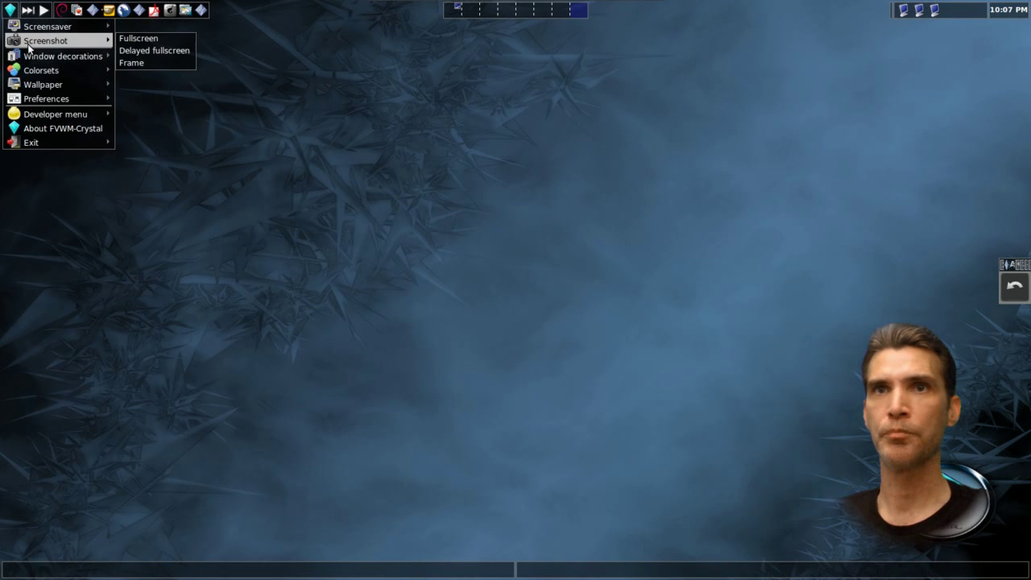
{"action": "mouse_move", "coordinate": [46, 70]}
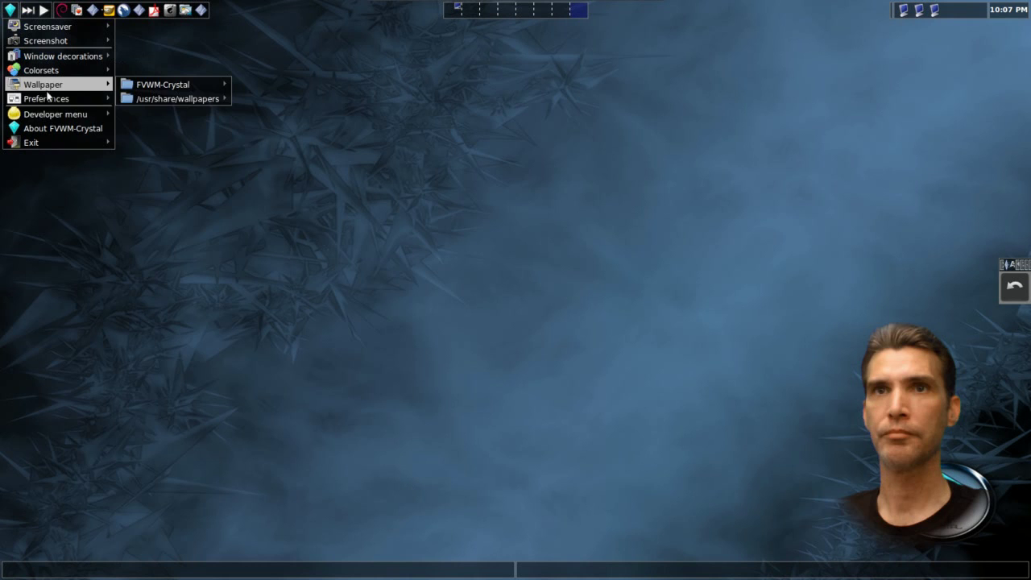
{"action": "mouse_move", "coordinate": [46, 145]}
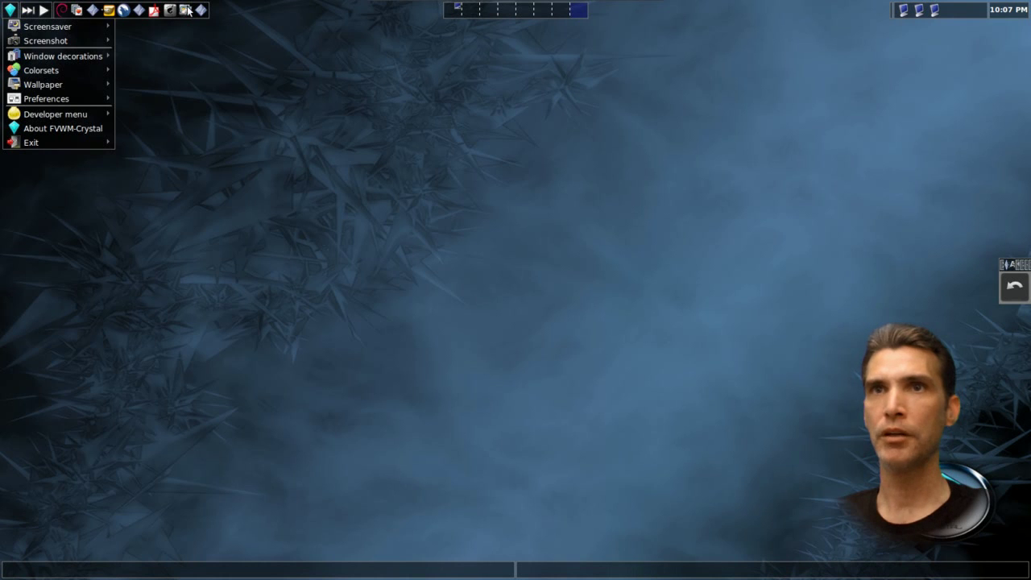
Step: Go through the fvwm virtual desktops, return to the first one and move its terminal window towards the middle
{"action": "left_click", "coordinate": [467, 14]}
{"action": "left_click", "coordinate": [492, 15]}
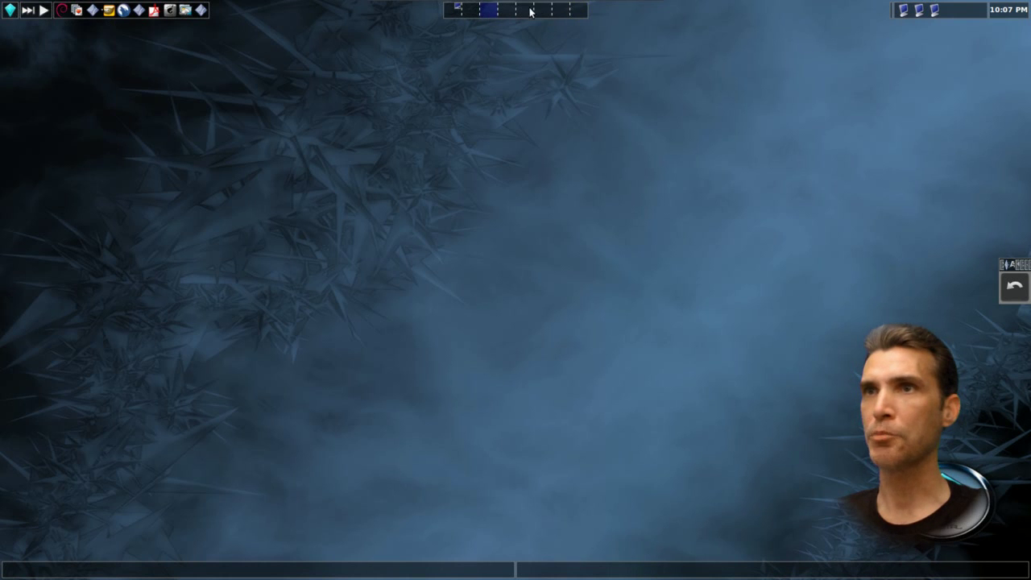
{"action": "left_click", "coordinate": [452, 17]}
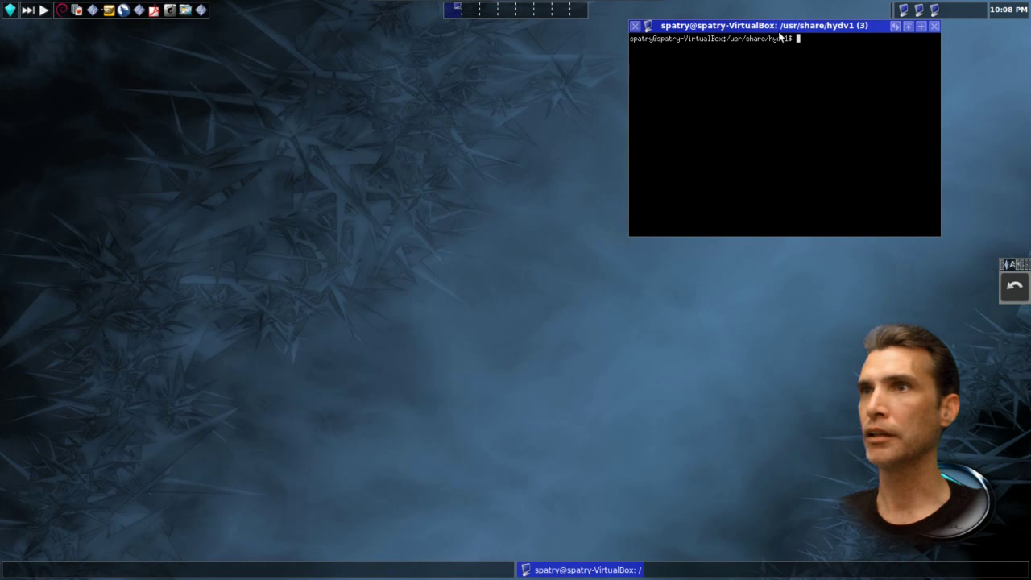
{"action": "left_click_drag", "start_coordinate": [791, 26], "coordinate": [420, 157]}
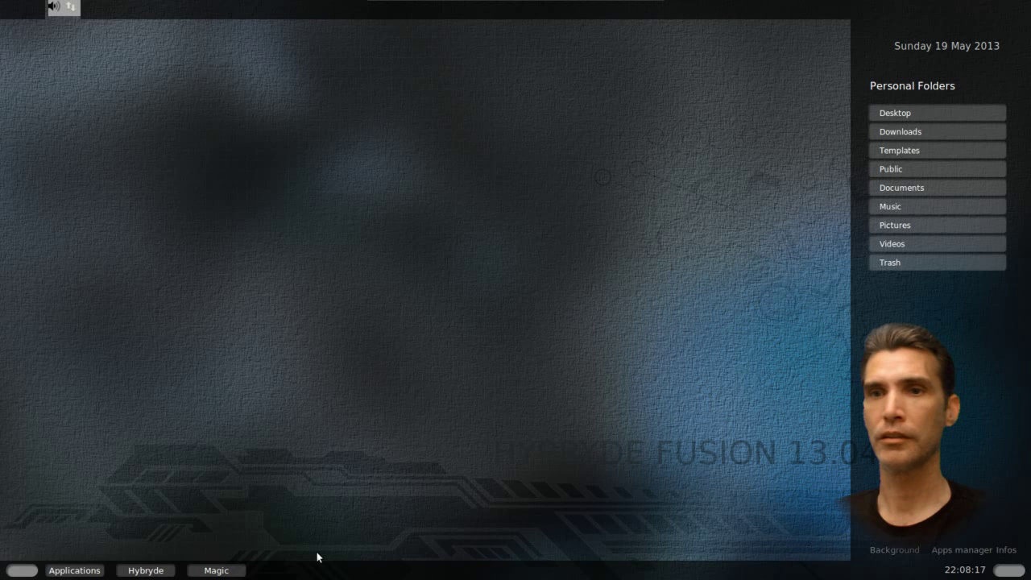
Step: Switch to the xfce desktop environment, view its application categories and dismiss the menu
{"action": "left_click", "coordinate": [142, 574]}
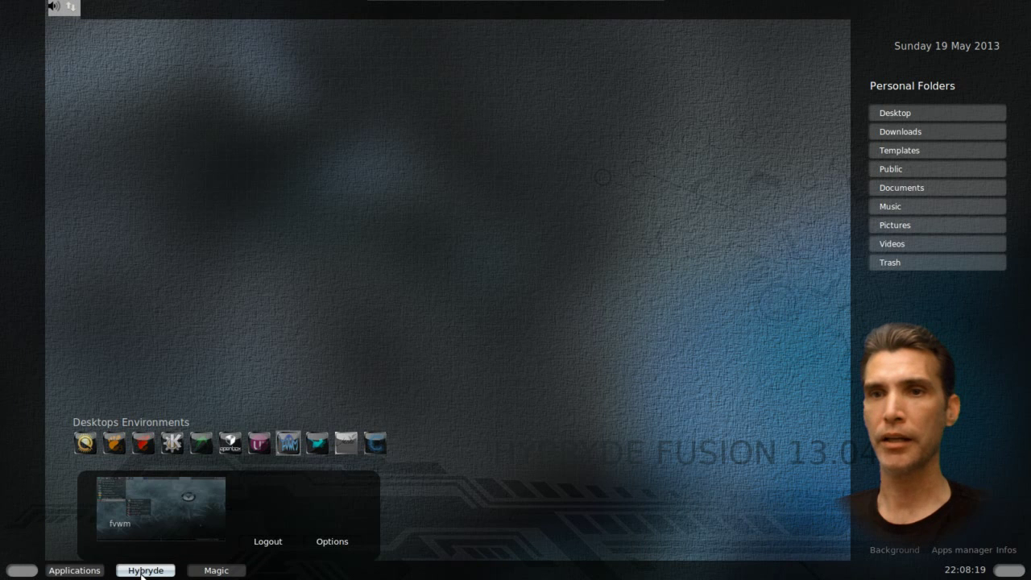
{"action": "left_click", "coordinate": [321, 445]}
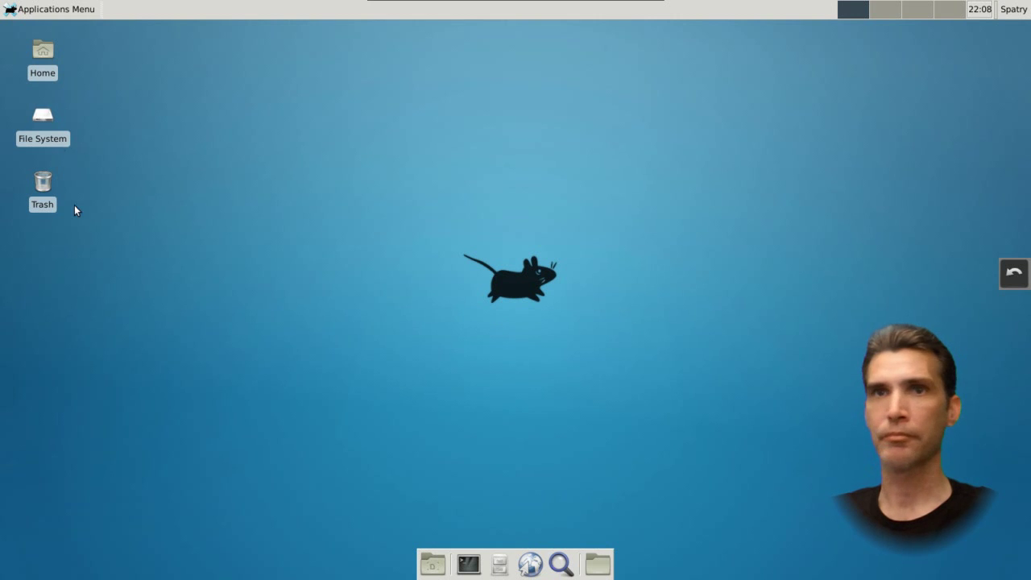
{"action": "left_click", "coordinate": [43, 11]}
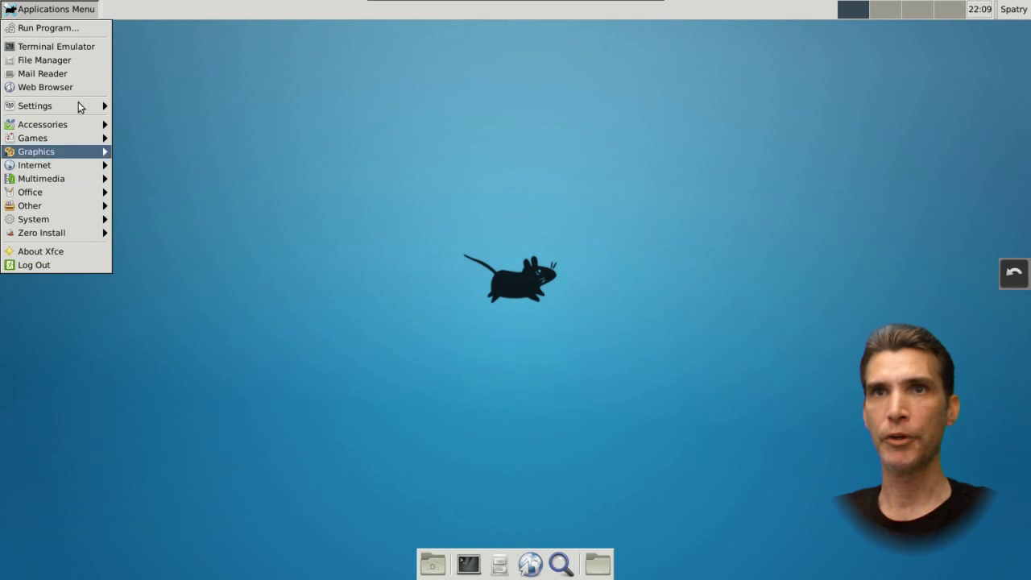
{"action": "left_click", "coordinate": [541, 504]}
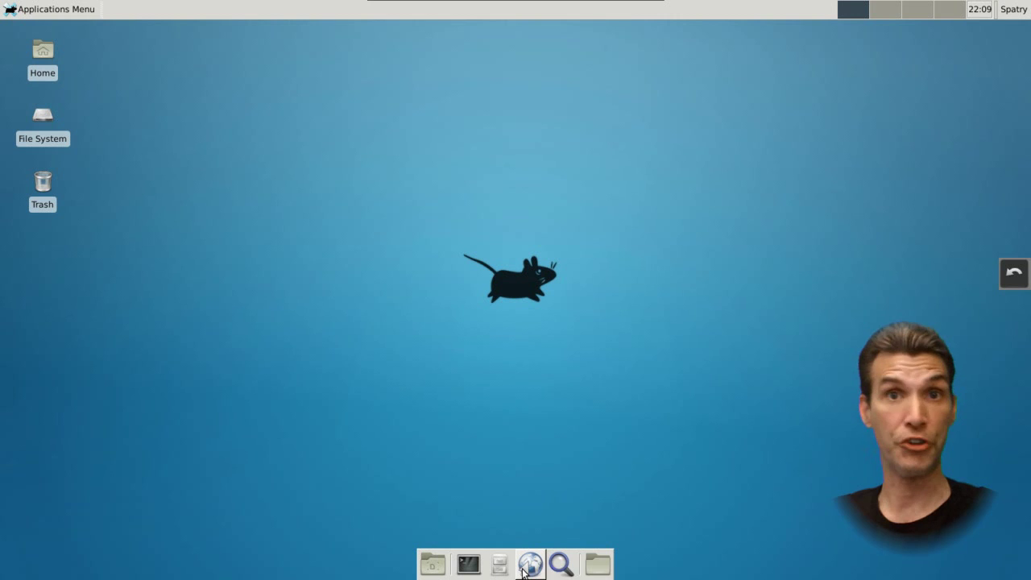
Step: Open a terminal in xfce, move its window towards the middle of the desktop, and return to the Hybryde desktop
{"action": "left_click", "coordinate": [472, 567]}
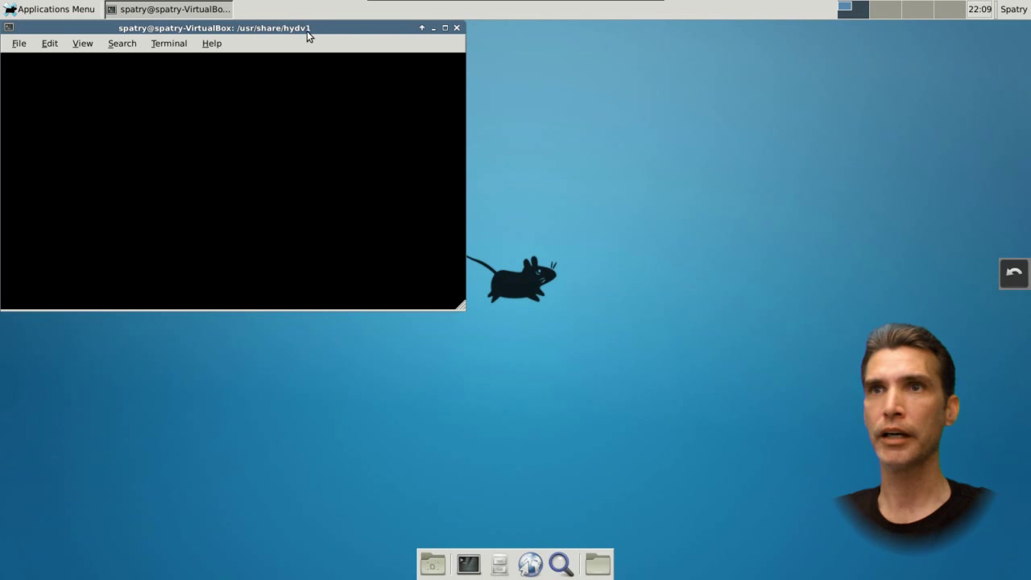
{"action": "left_click_drag", "start_coordinate": [307, 30], "coordinate": [478, 159]}
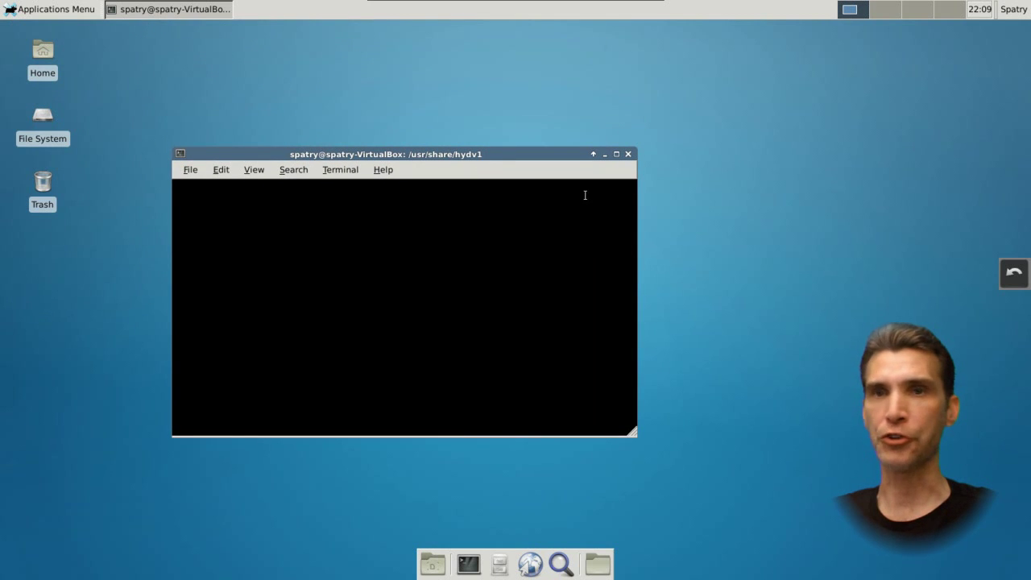
{"action": "left_click", "coordinate": [1014, 274]}
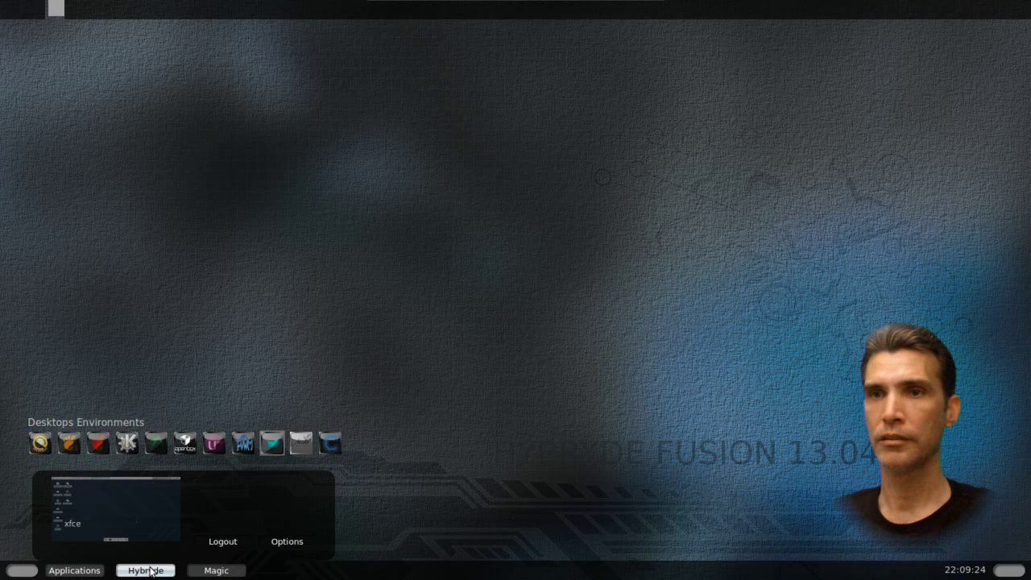
Step: Switch to the mate desktop environment and view its Applications, Places and System menus
{"action": "left_click", "coordinate": [301, 443]}
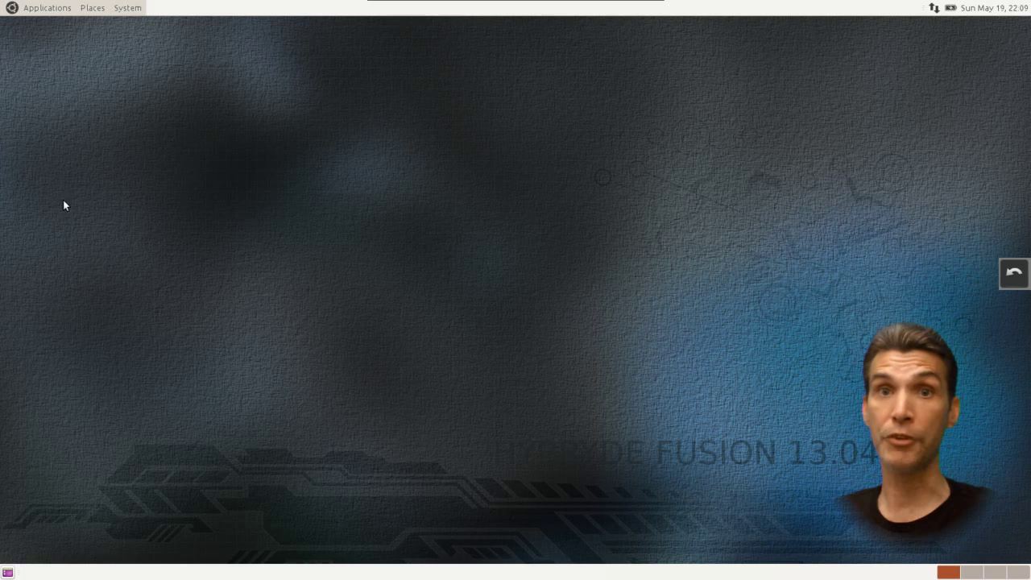
{"action": "left_click", "coordinate": [40, 10]}
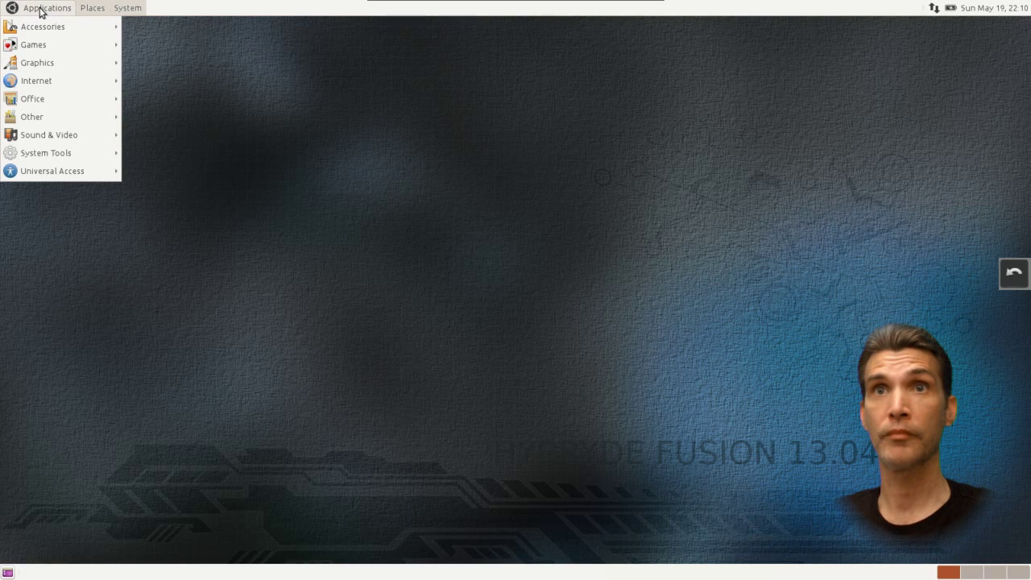
{"action": "mouse_move", "coordinate": [89, 10]}
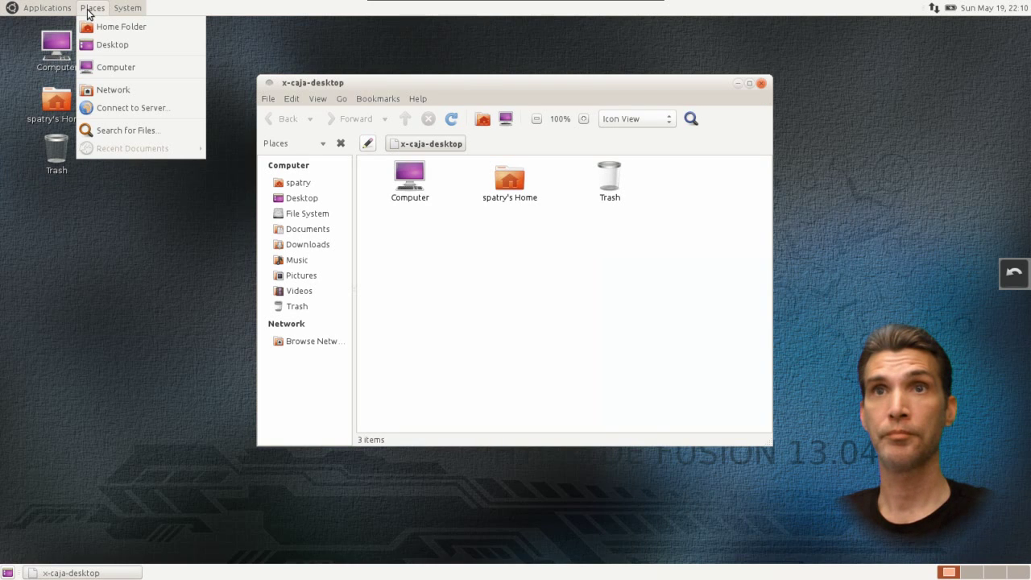
{"action": "mouse_move", "coordinate": [125, 13]}
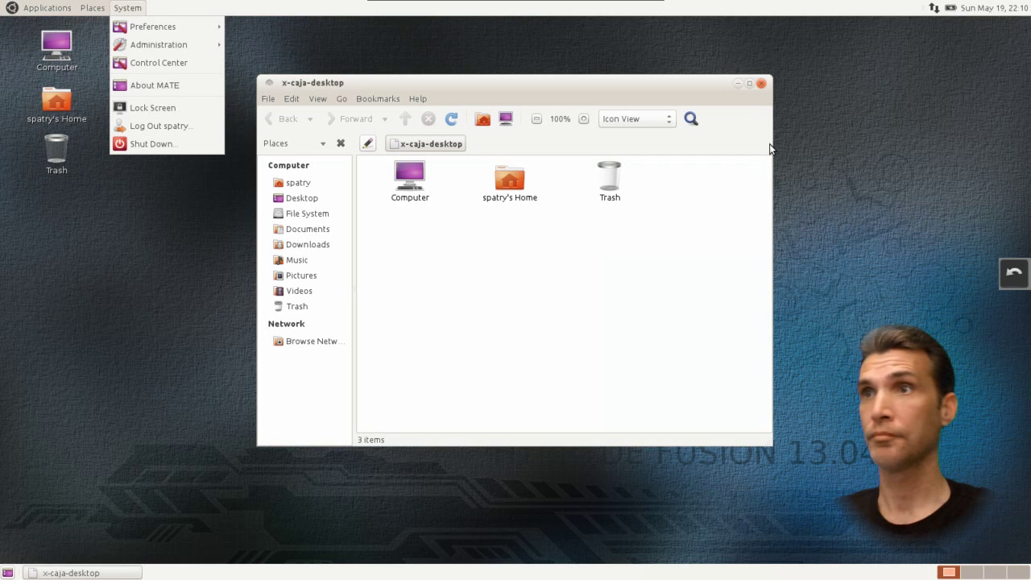
Step: Close the x-caja-desktop file manager window and return from mate to the Hybryde desktop
{"action": "left_click", "coordinate": [764, 85]}
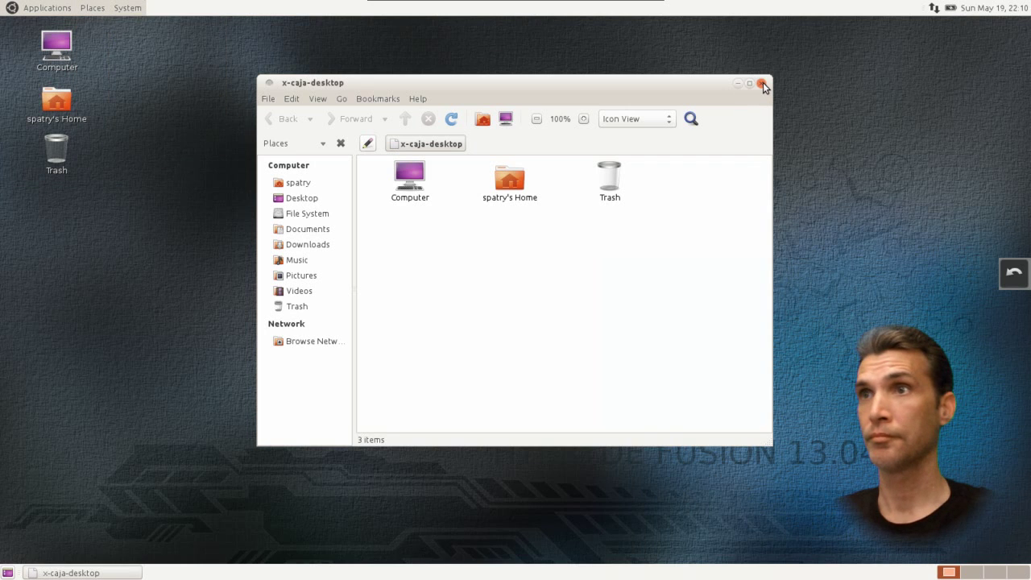
{"action": "left_click", "coordinate": [763, 84]}
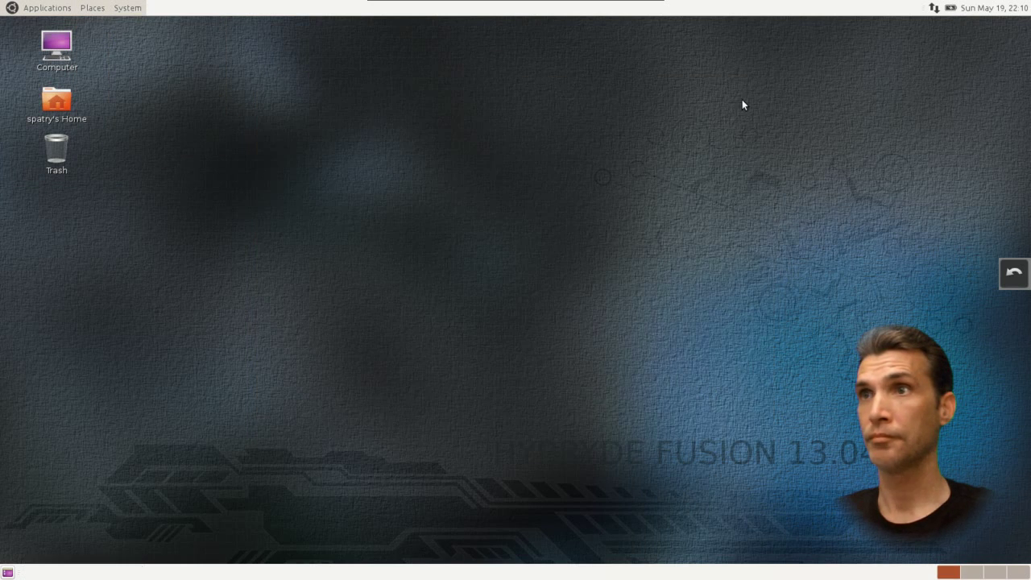
{"action": "left_click", "coordinate": [1014, 273]}
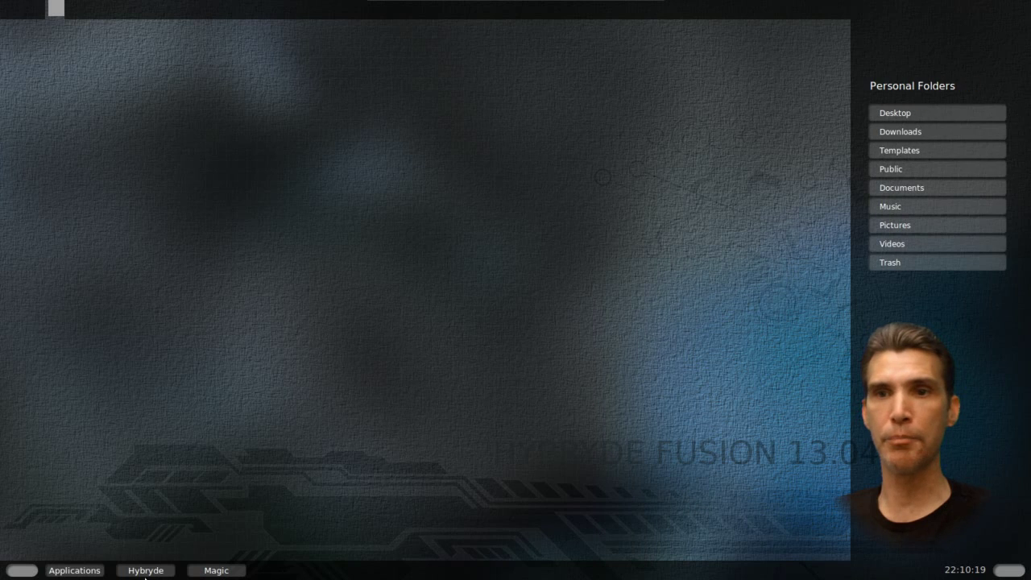
Step: Show the list of desktop environments, point out cinnamon as the last entry, and bring the list up again
{"action": "left_click", "coordinate": [146, 570]}
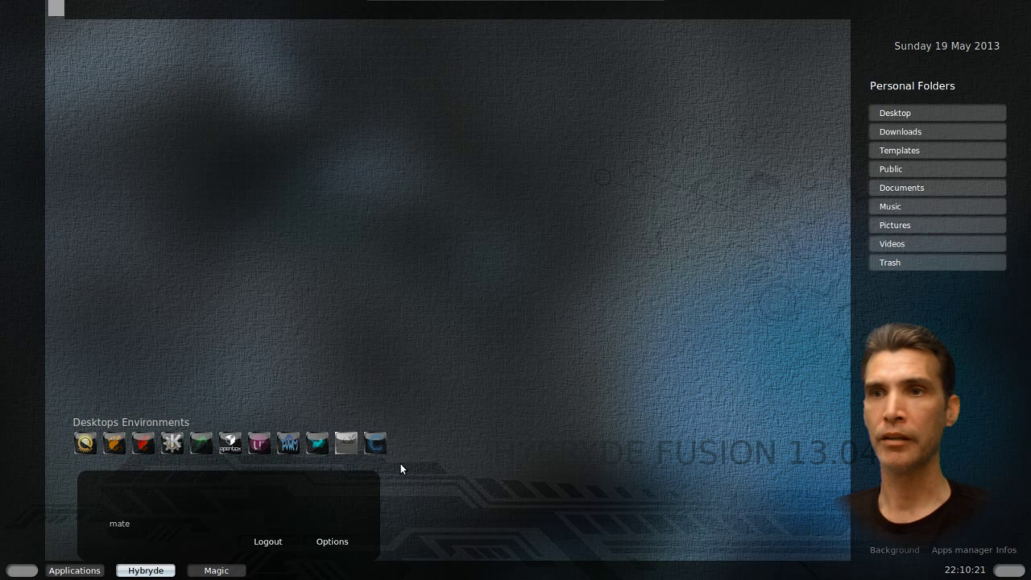
{"action": "mouse_move", "coordinate": [377, 443]}
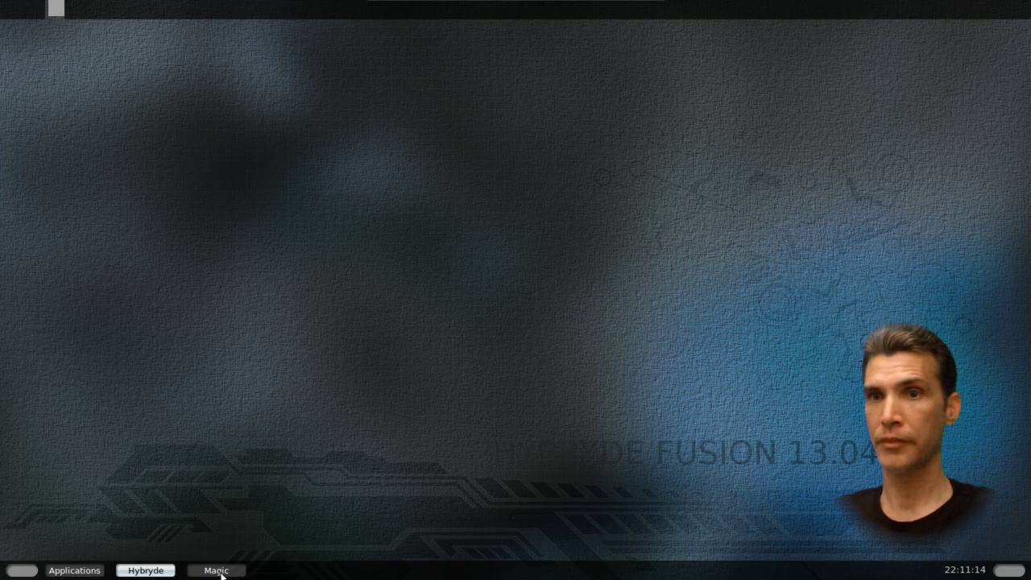
{"action": "left_click", "coordinate": [151, 575]}
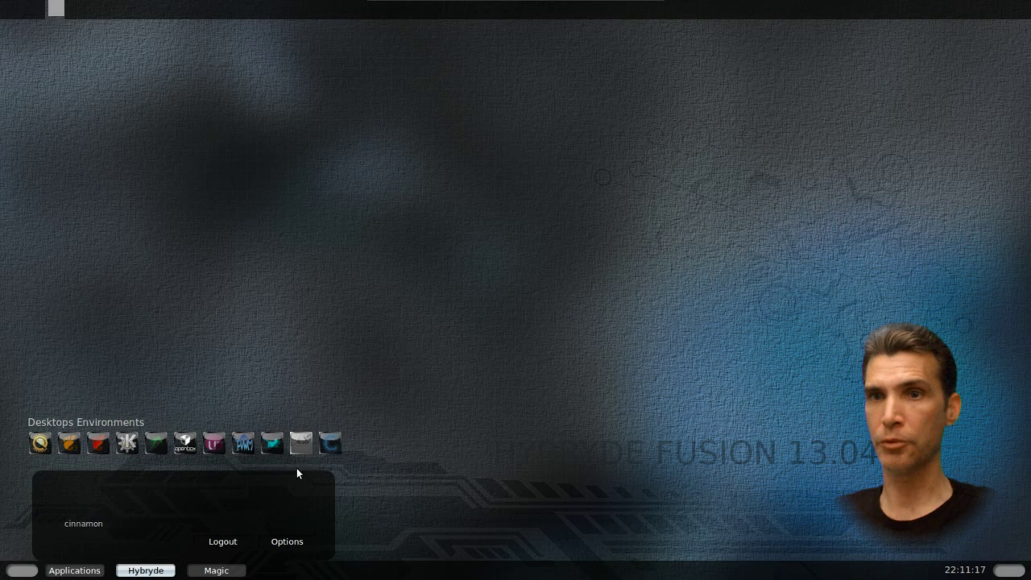